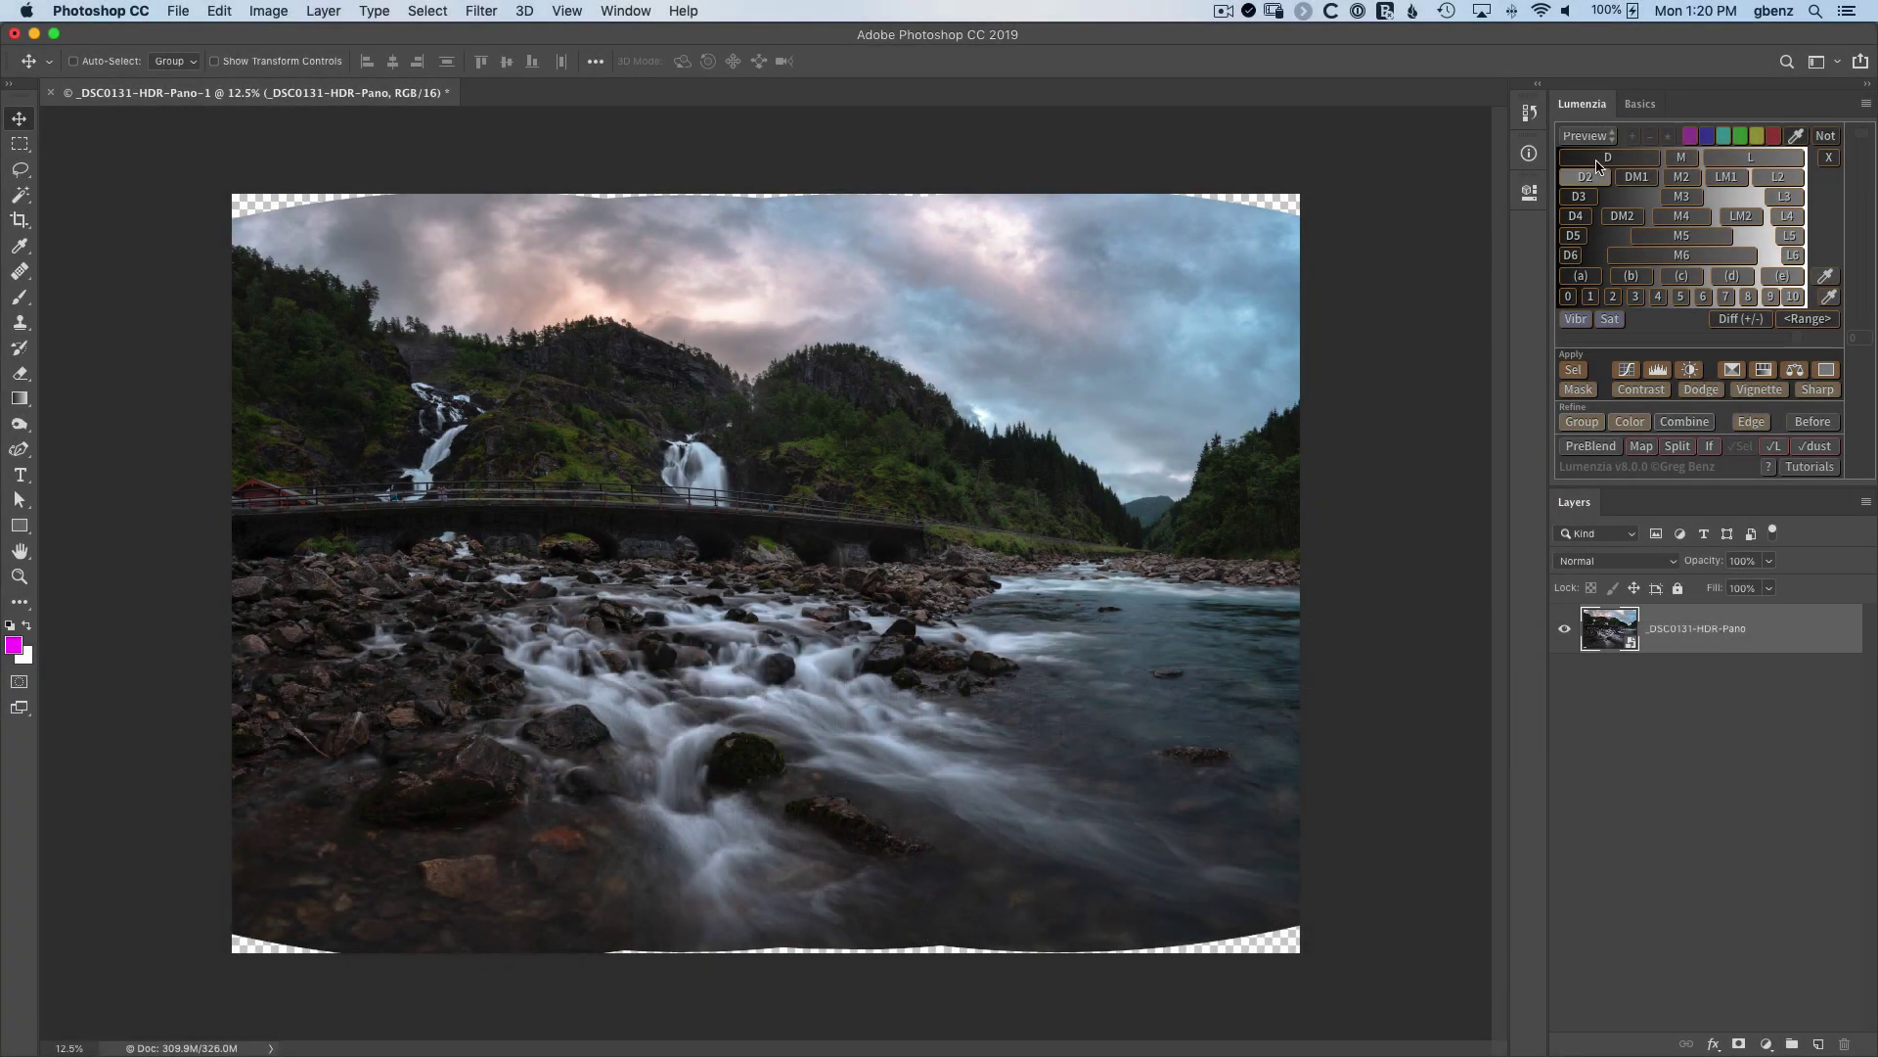
Switch the Lumenzia panel to its Basics button set
click(1639, 104)
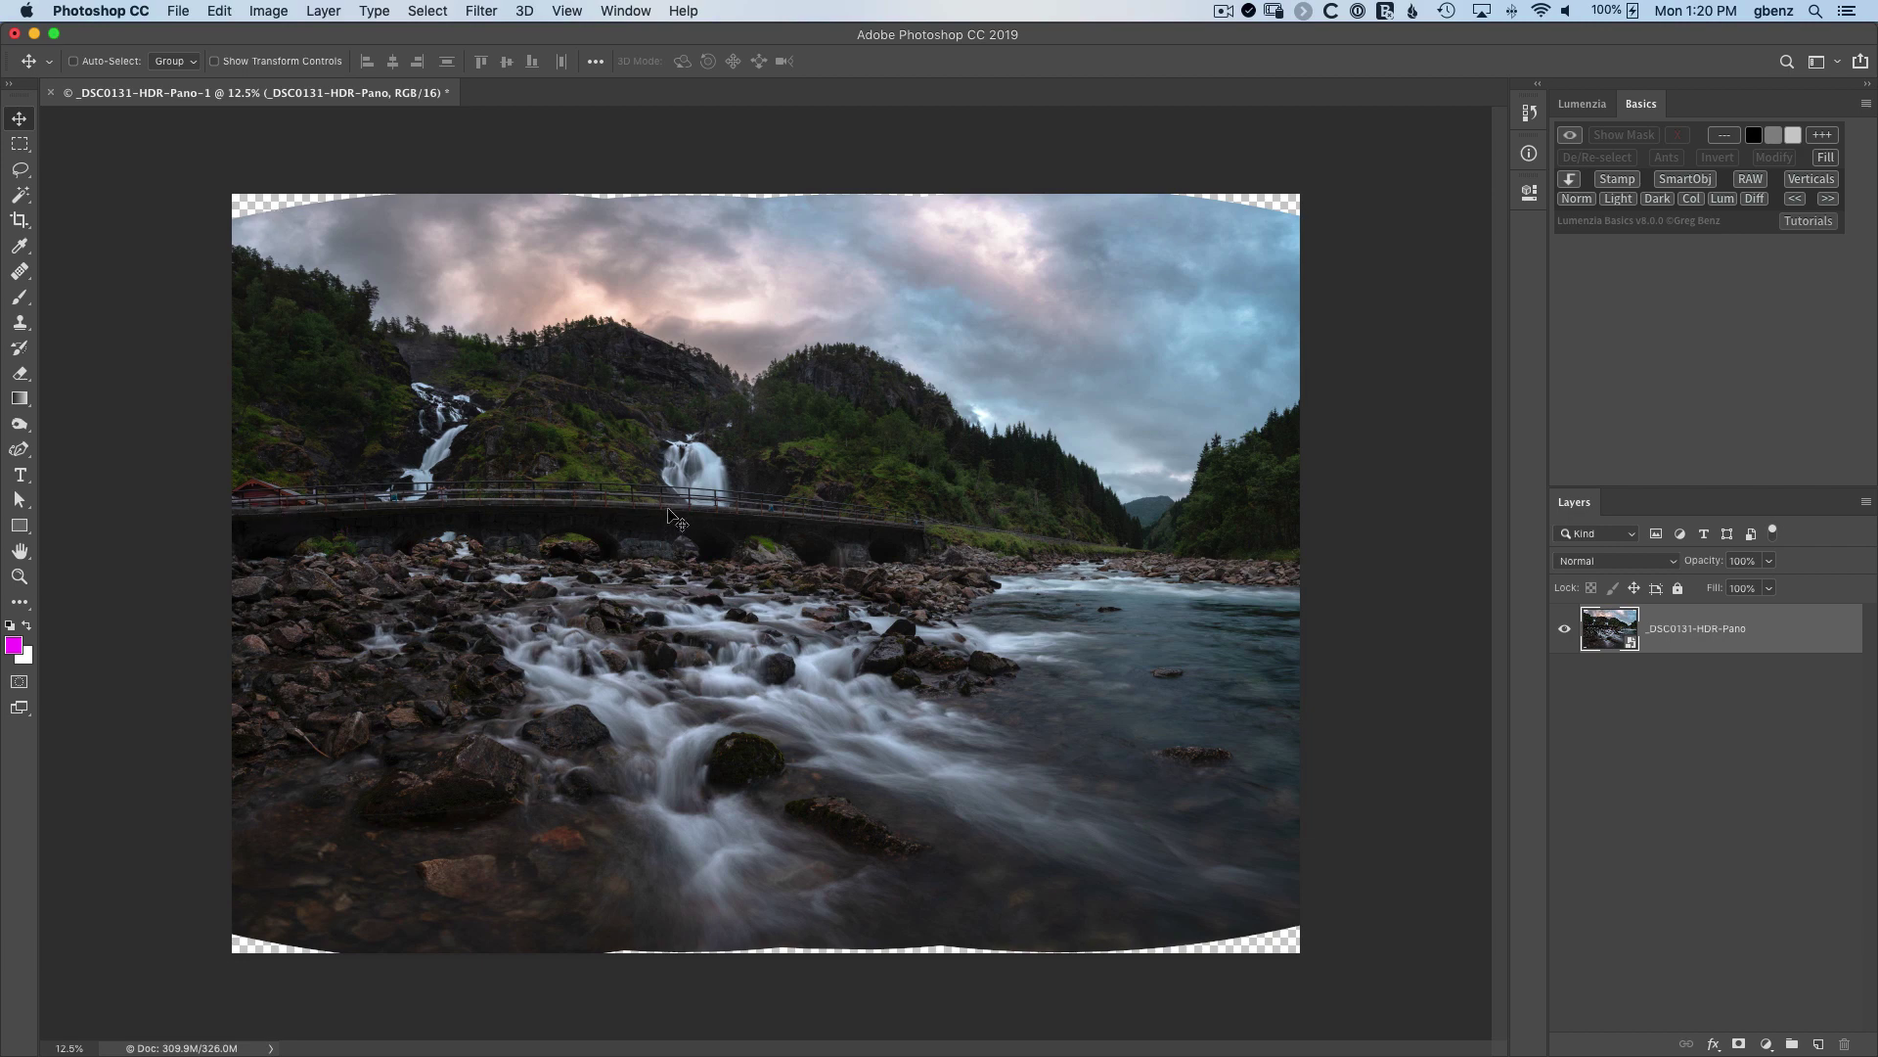
On a new layer, brush a straight magenta guide line along the bridge road, then select the panorama layer
click(1817, 1044)
key(b)
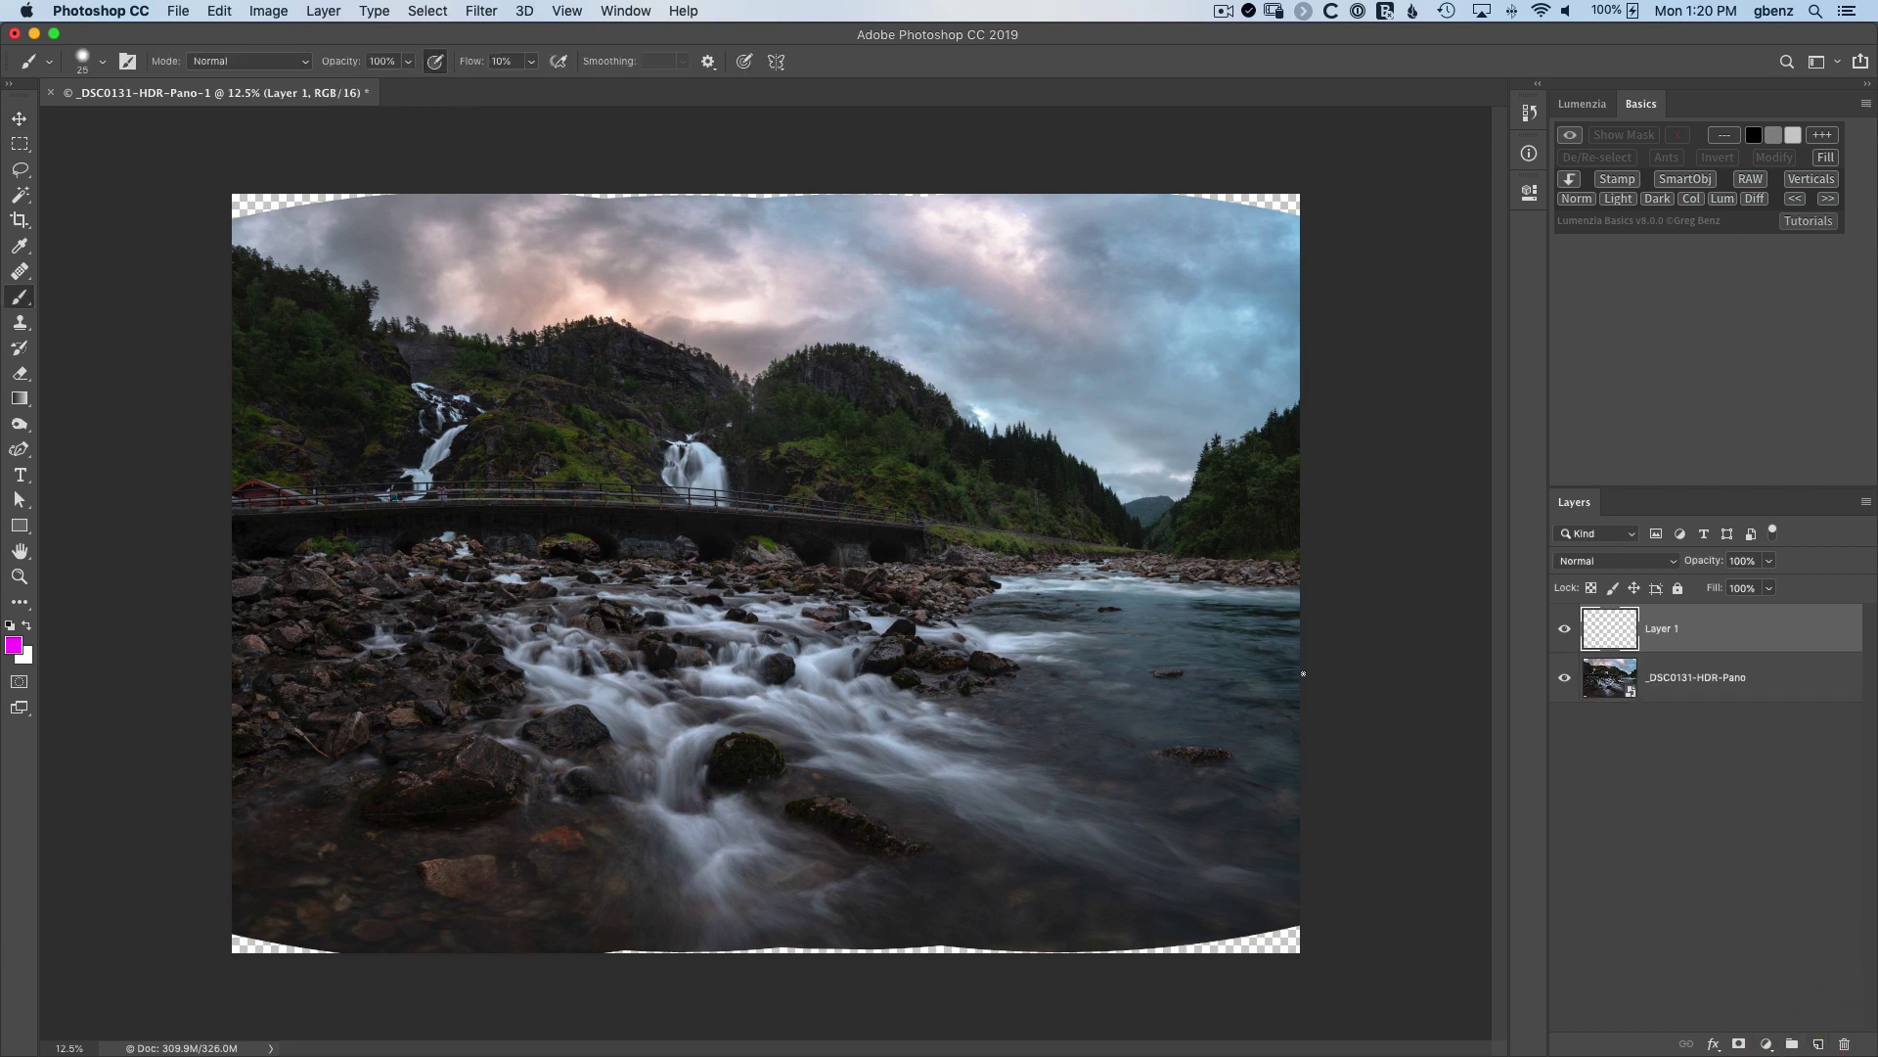
click(1147, 550)
key(super+t)
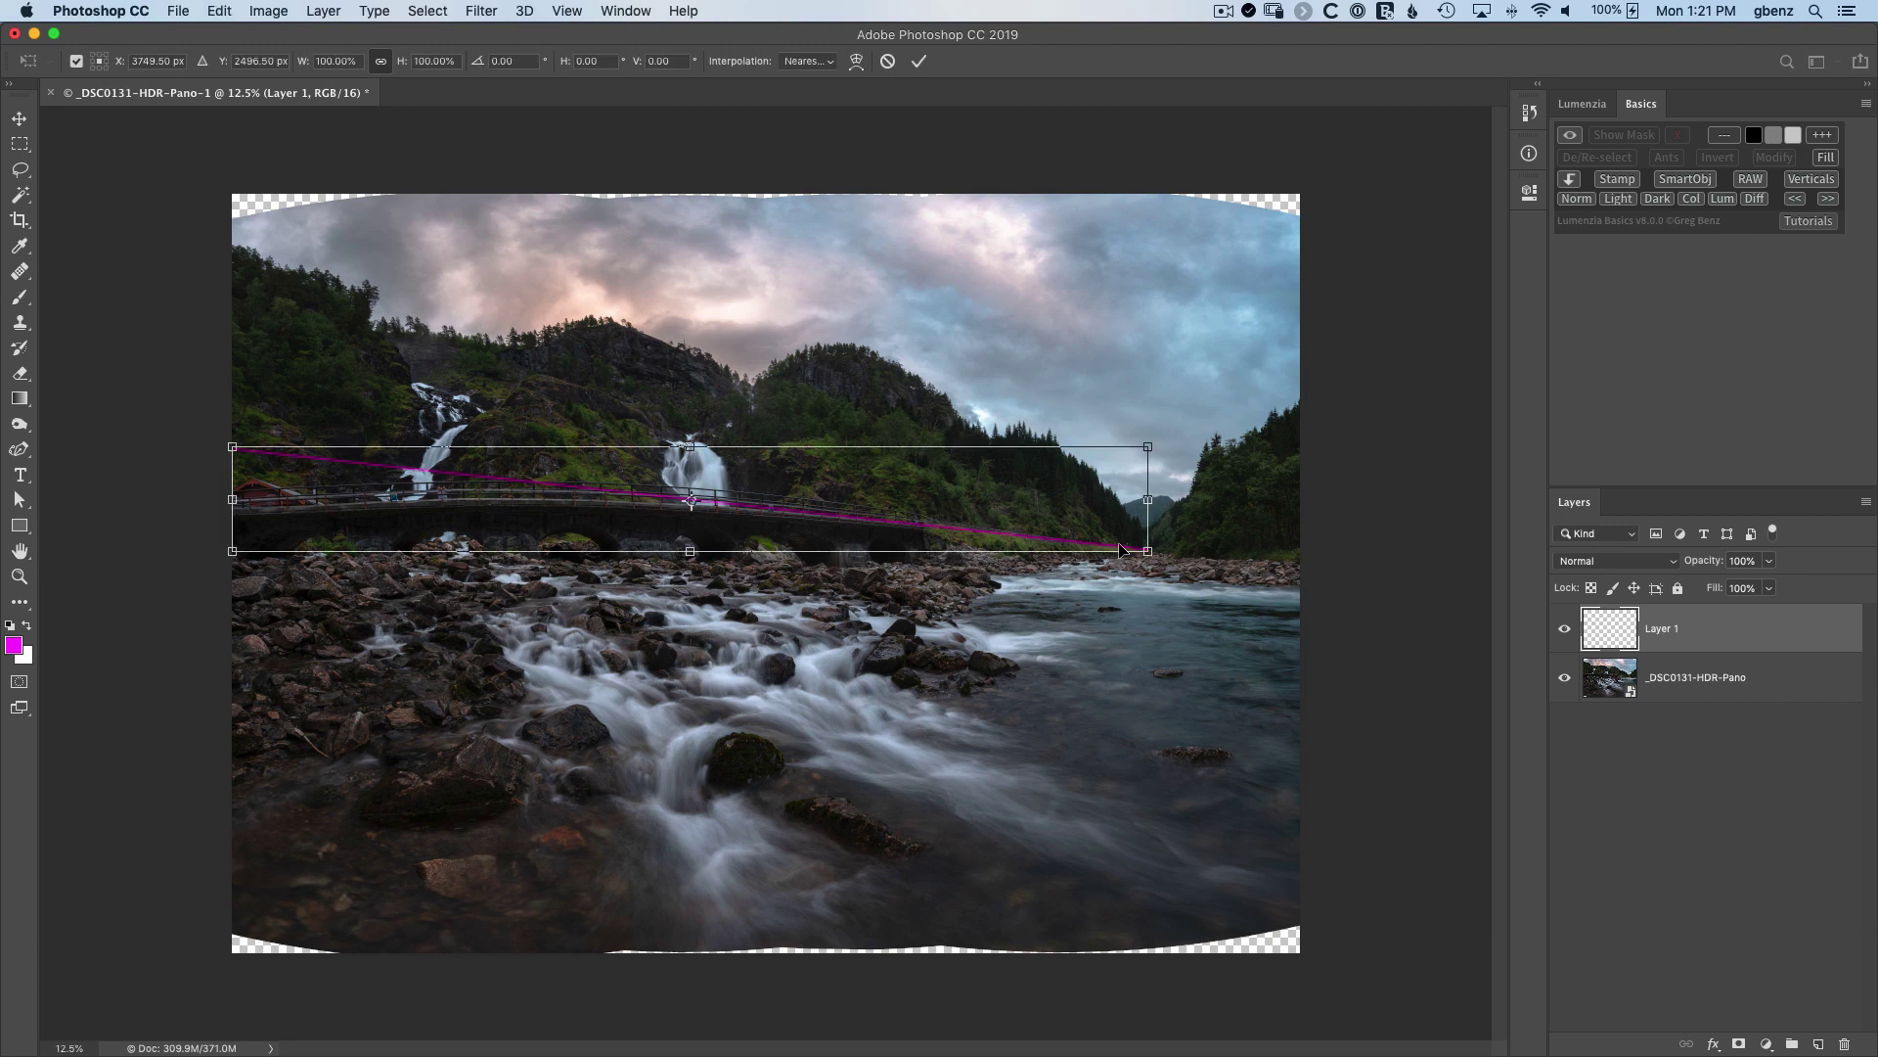
key(Return)
click(1624, 669)
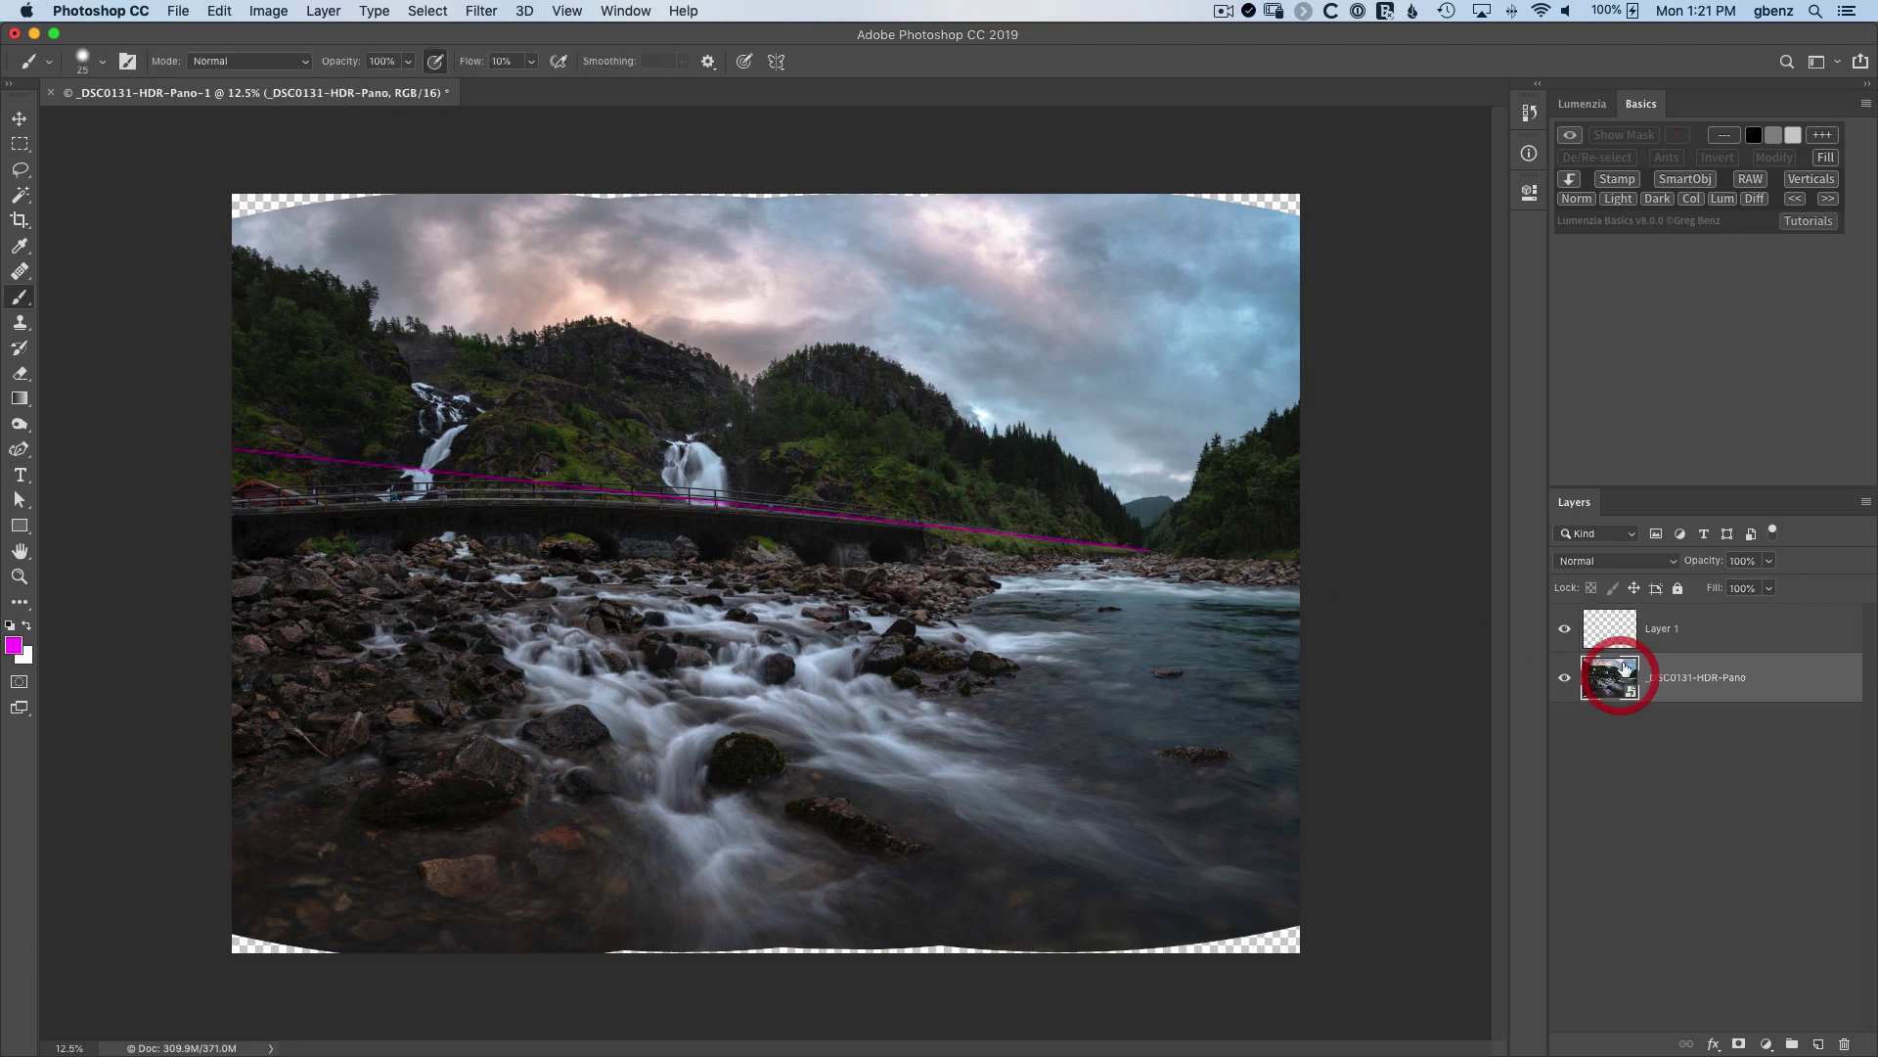
Put the panorama into Warp mode and raise its left side near the upper-left grid
key(super+t)
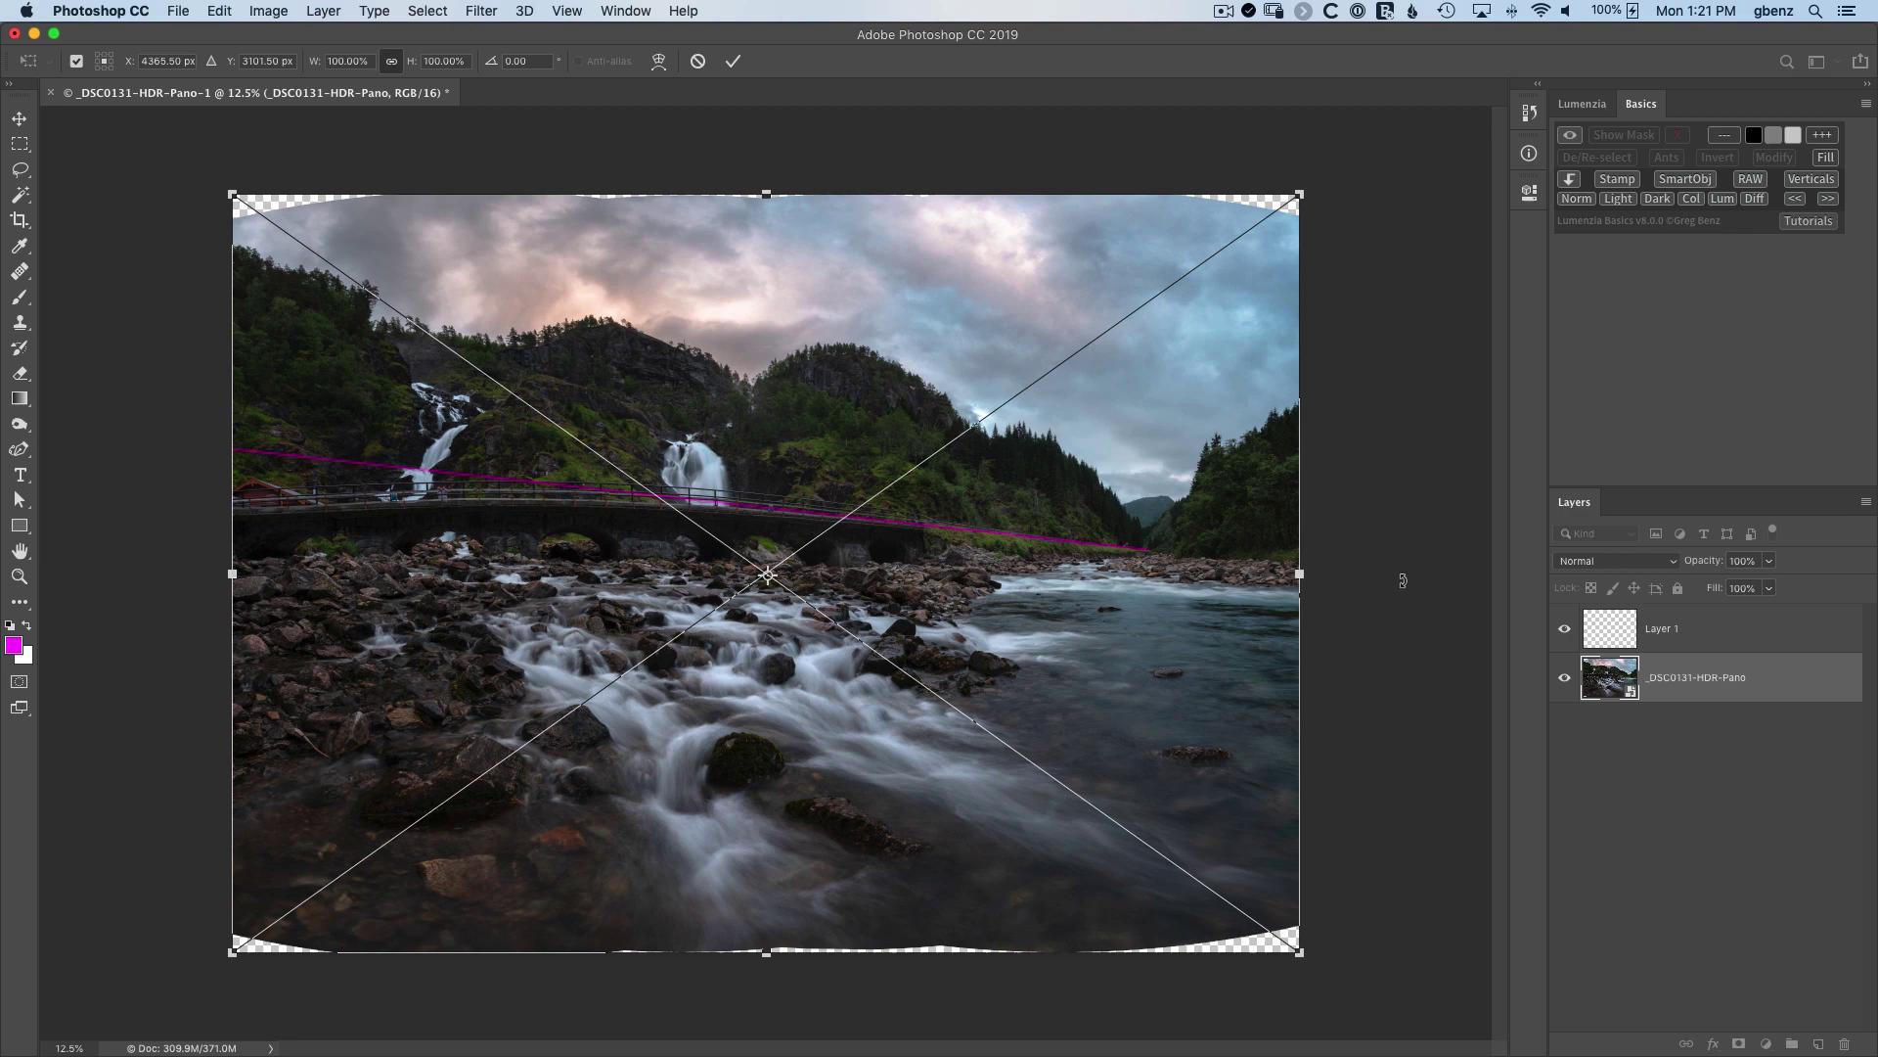
click(659, 62)
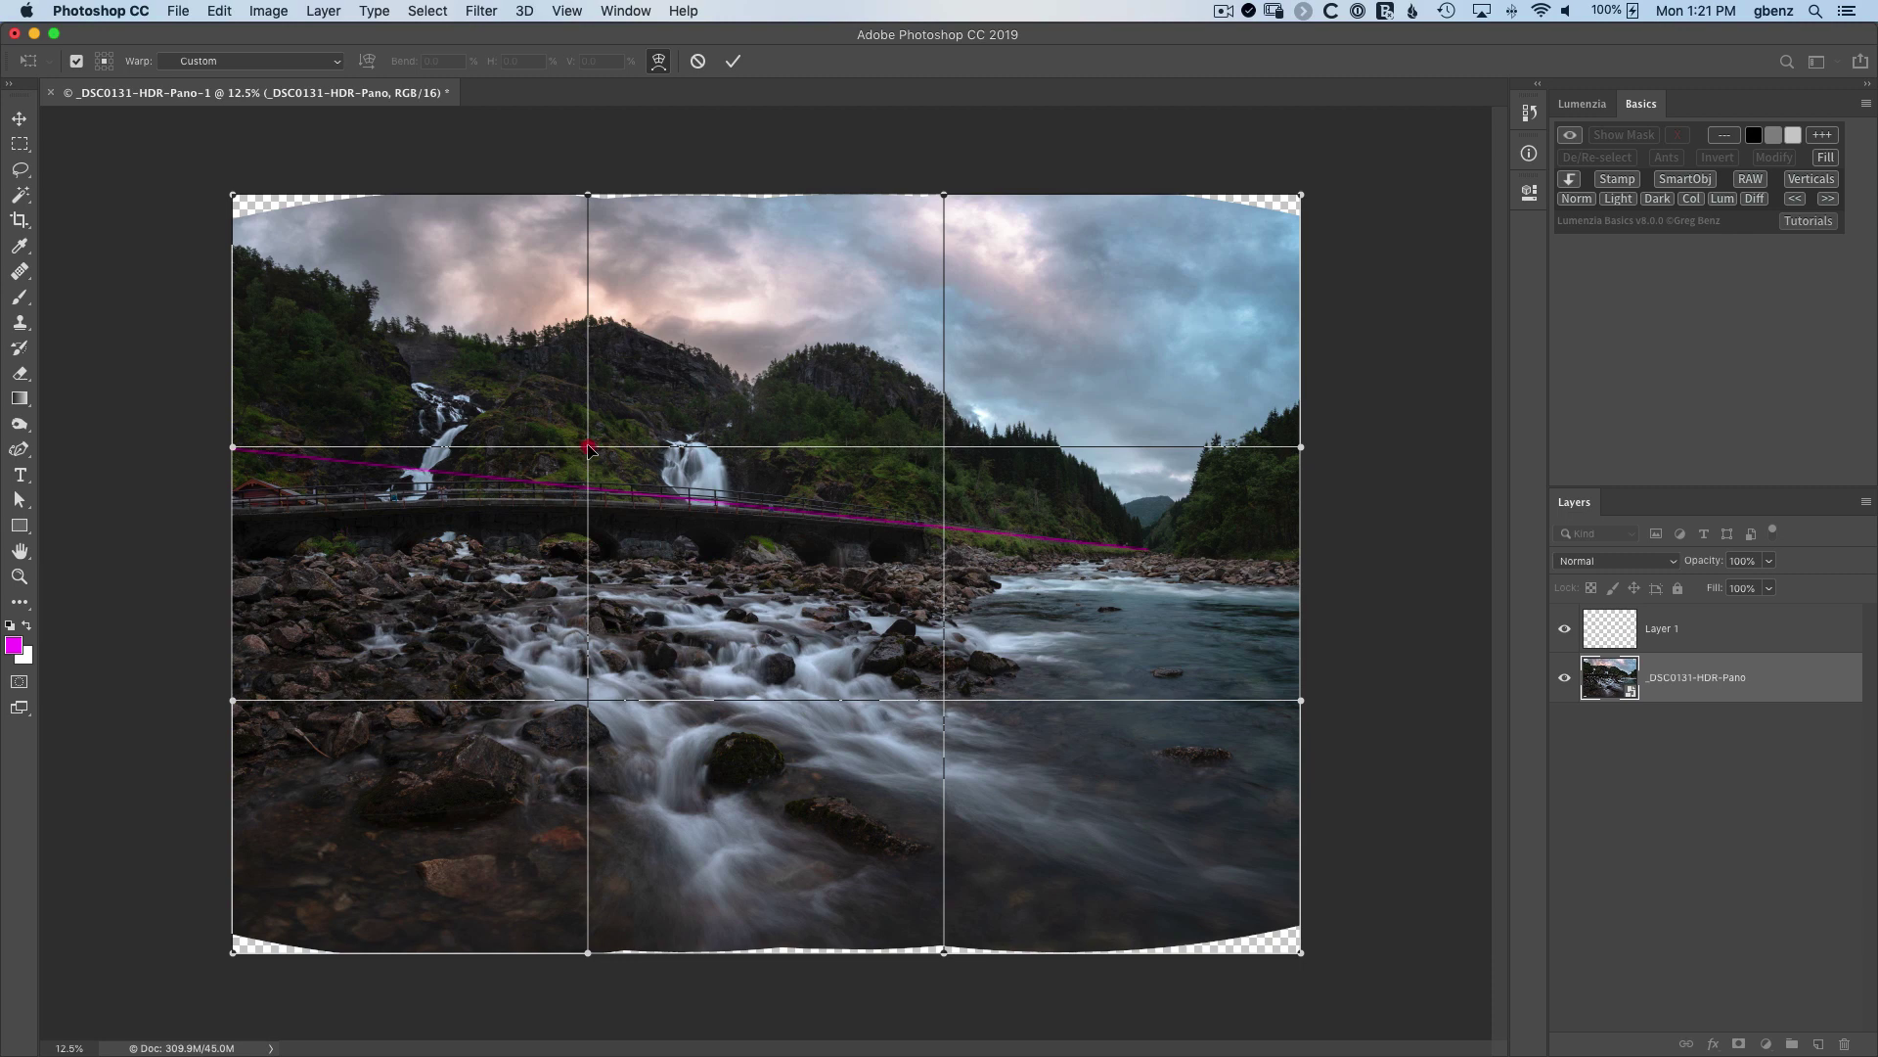
drag(589, 449, 588, 442)
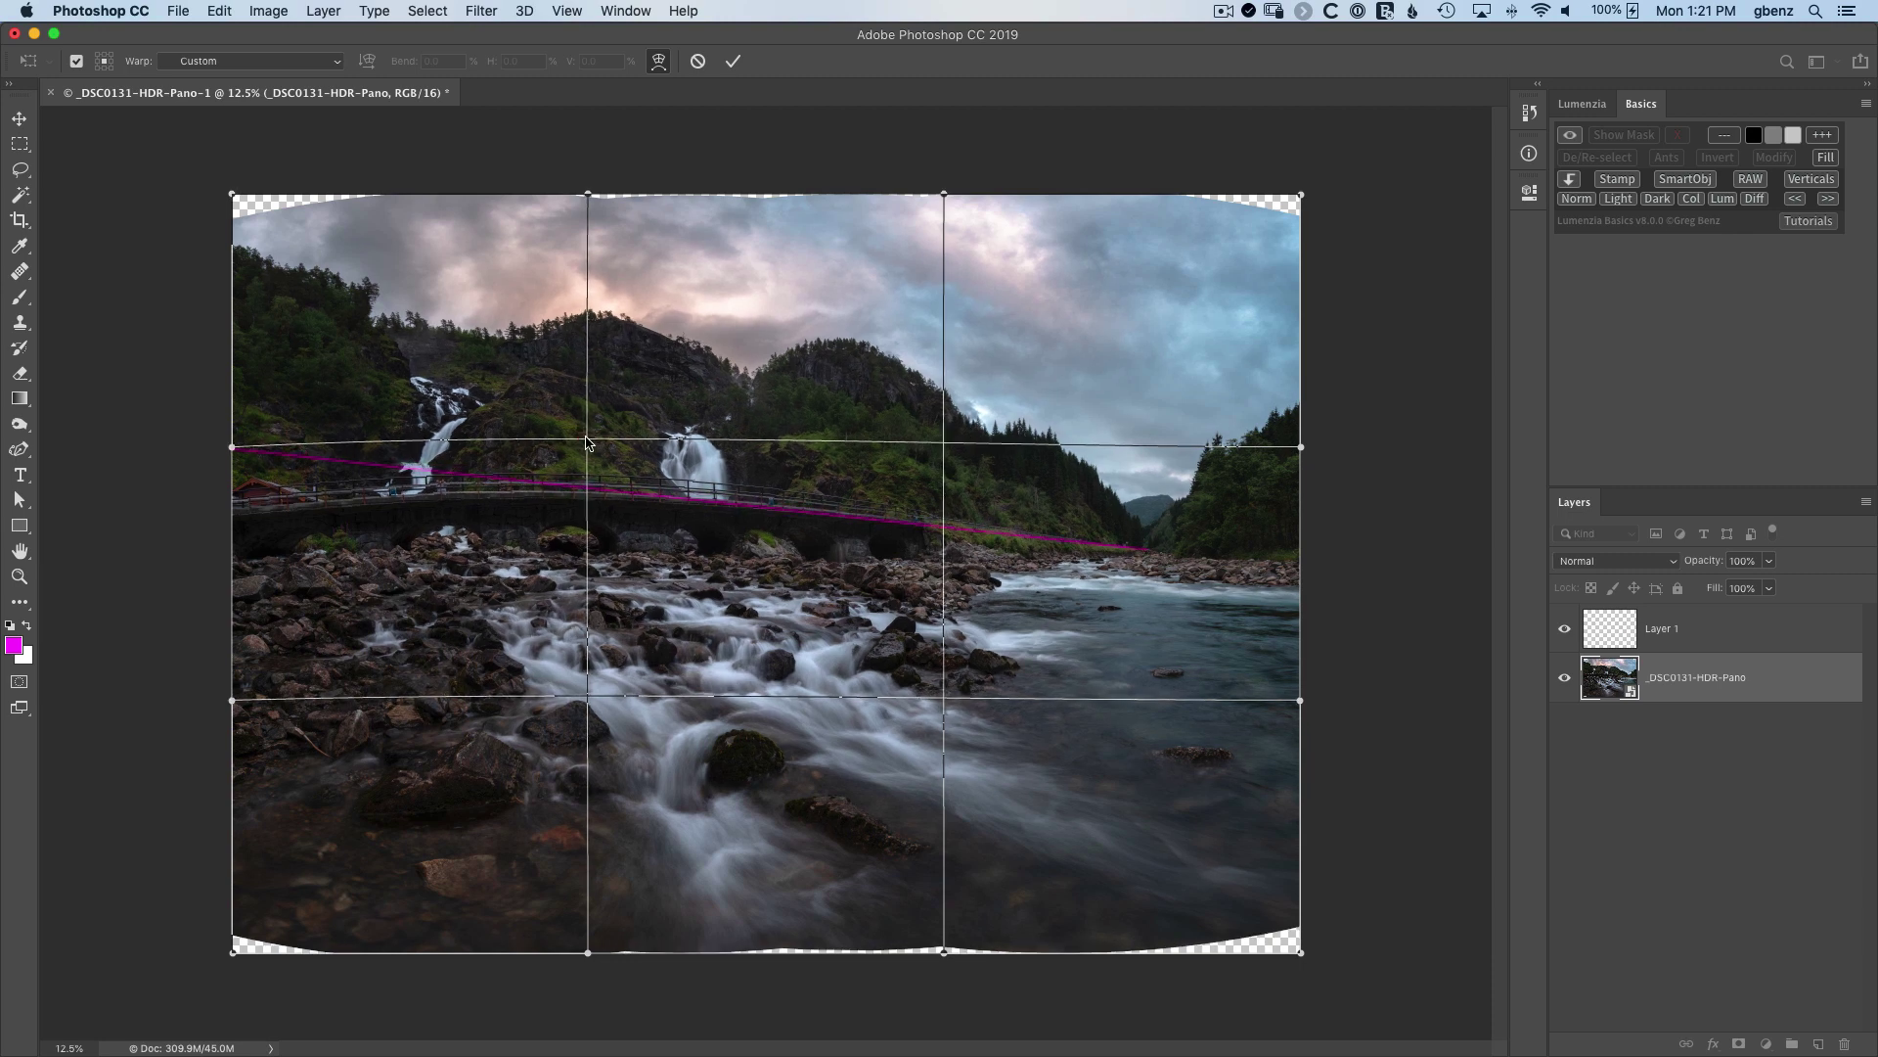
drag(232, 447, 234, 297)
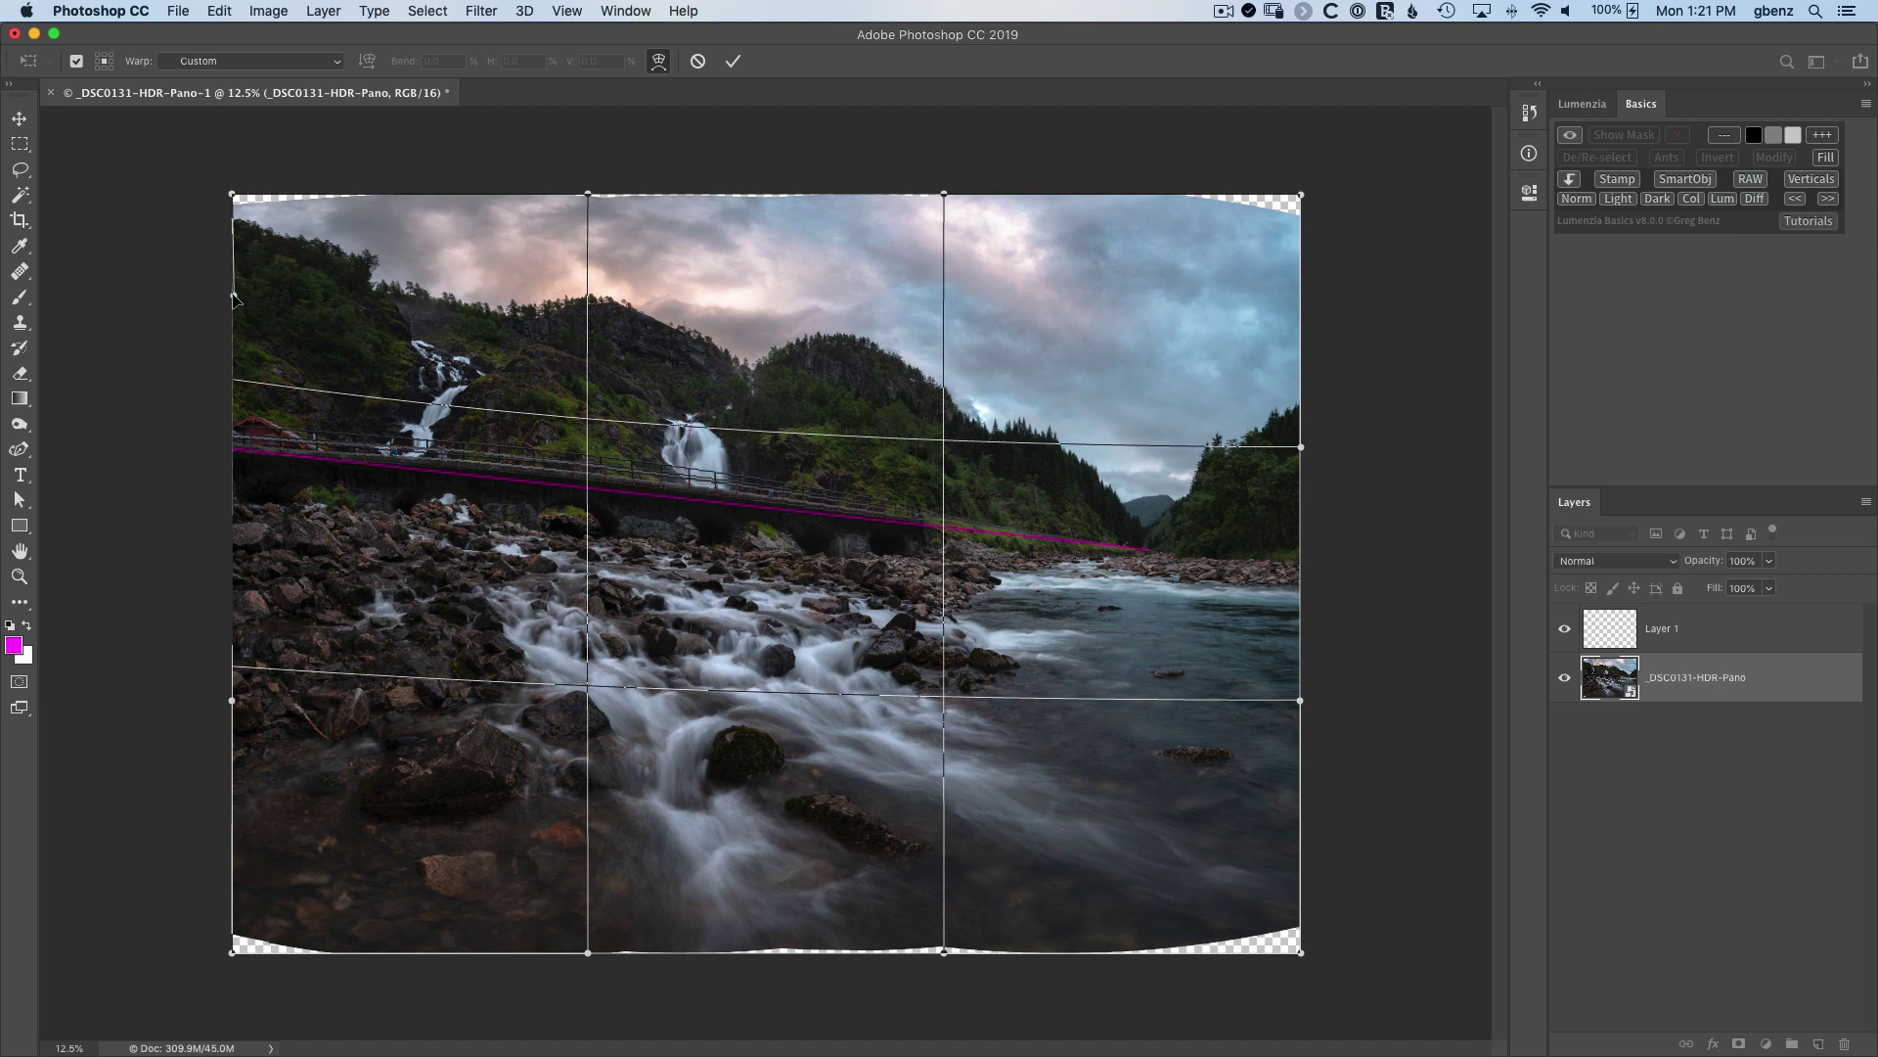
Fine-tune the left-edge, bridge and lower-left warp points until the road matches the guide
click(234, 297)
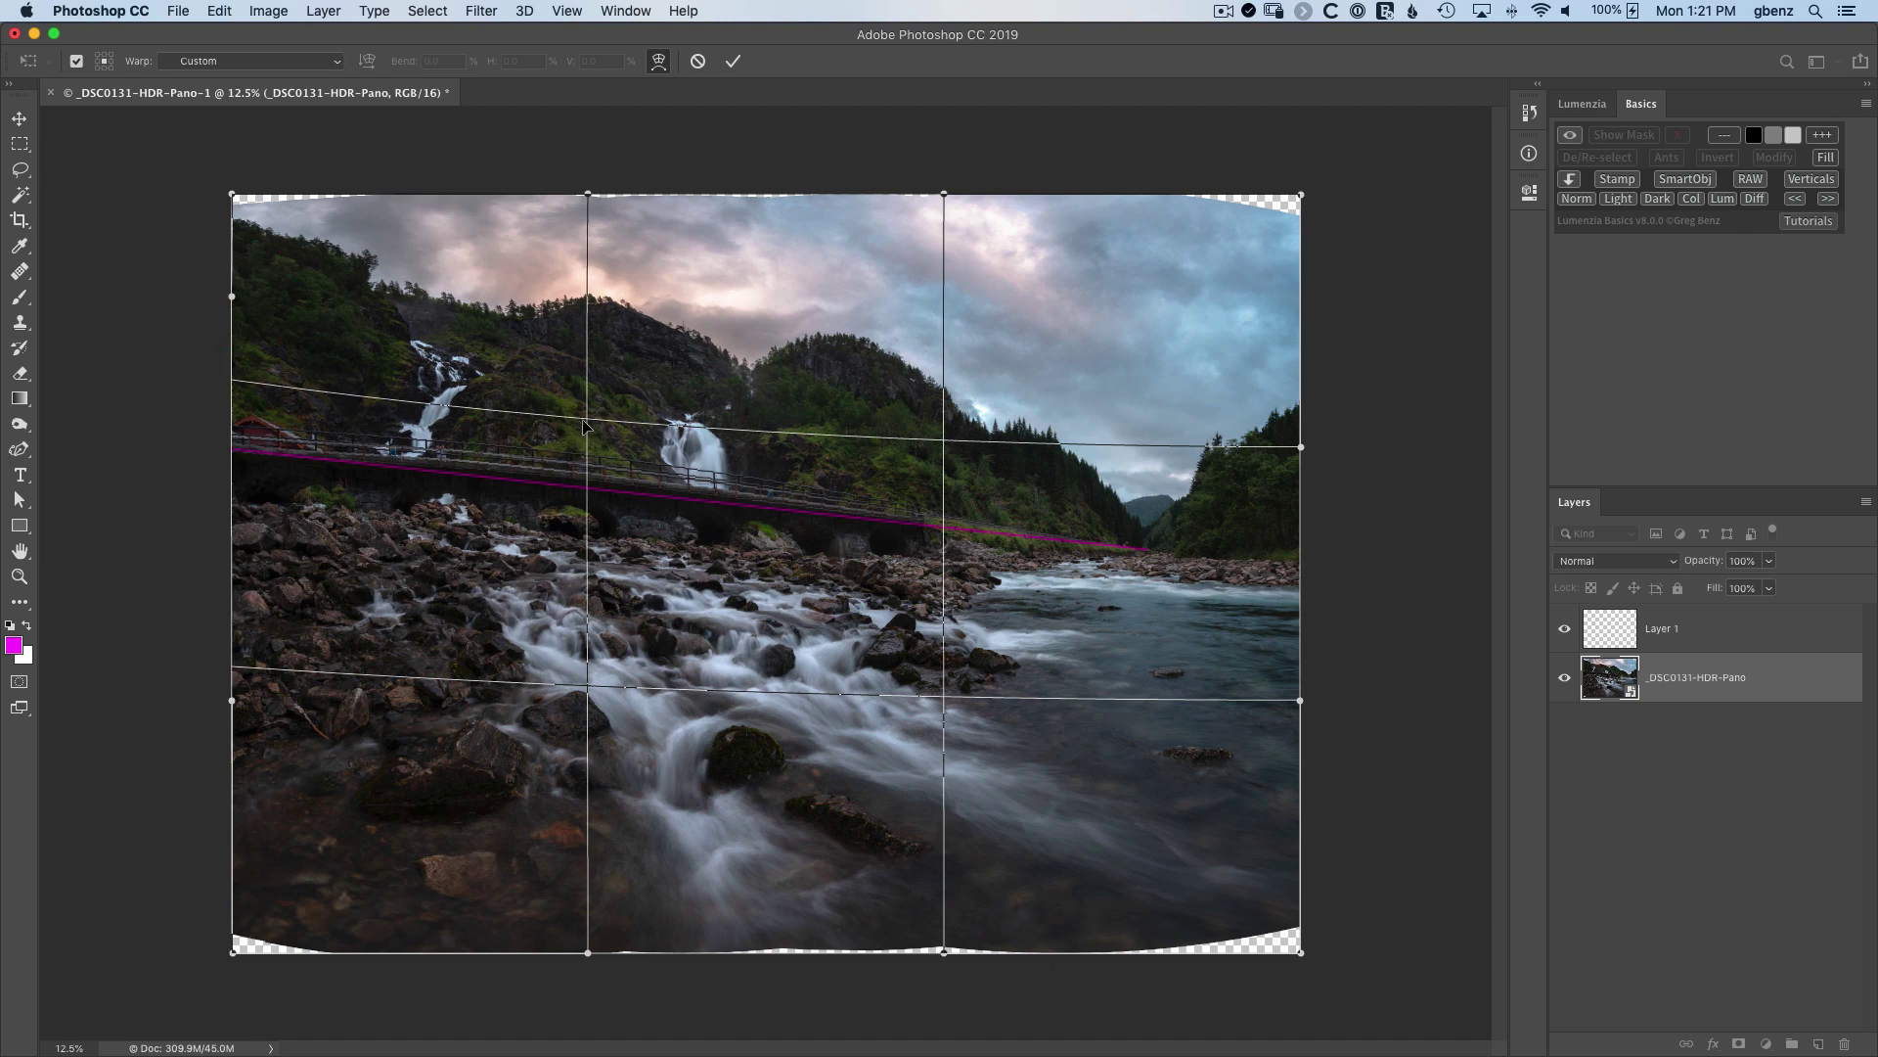
drag(584, 423, 587, 428)
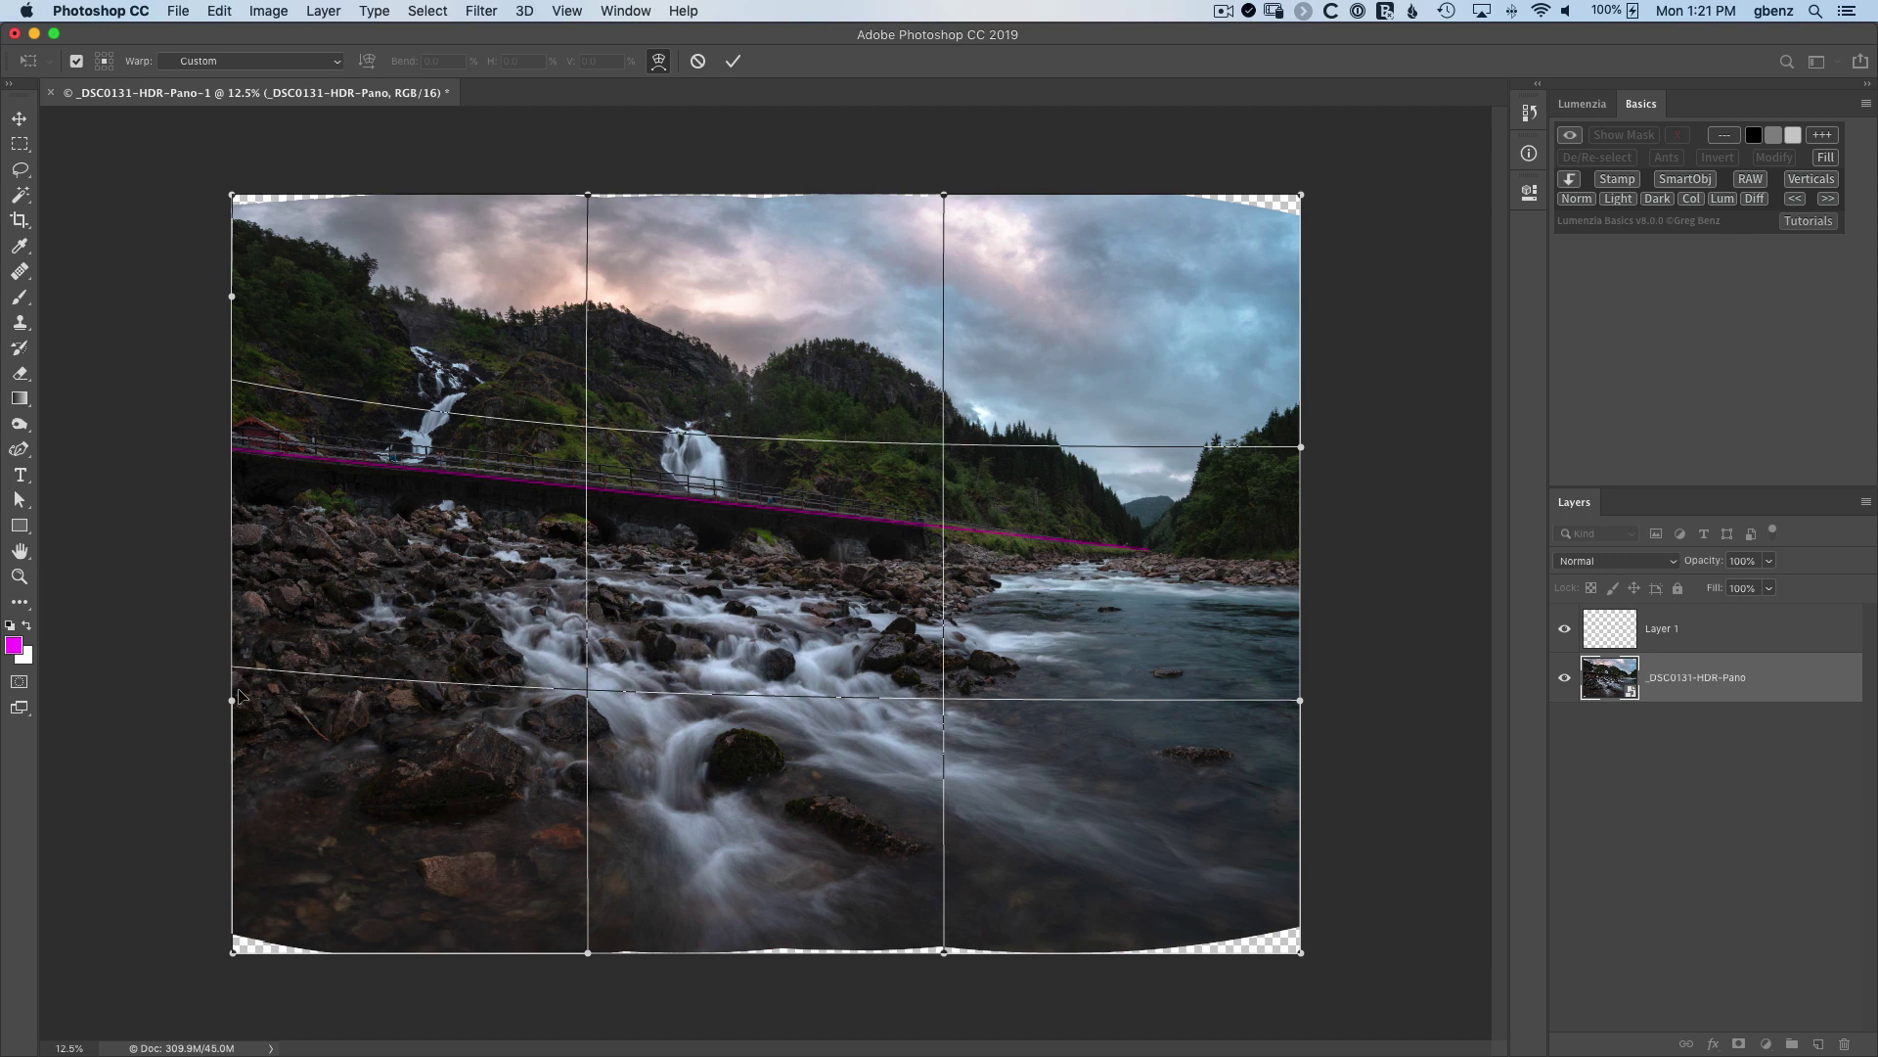
drag(235, 673, 235, 687)
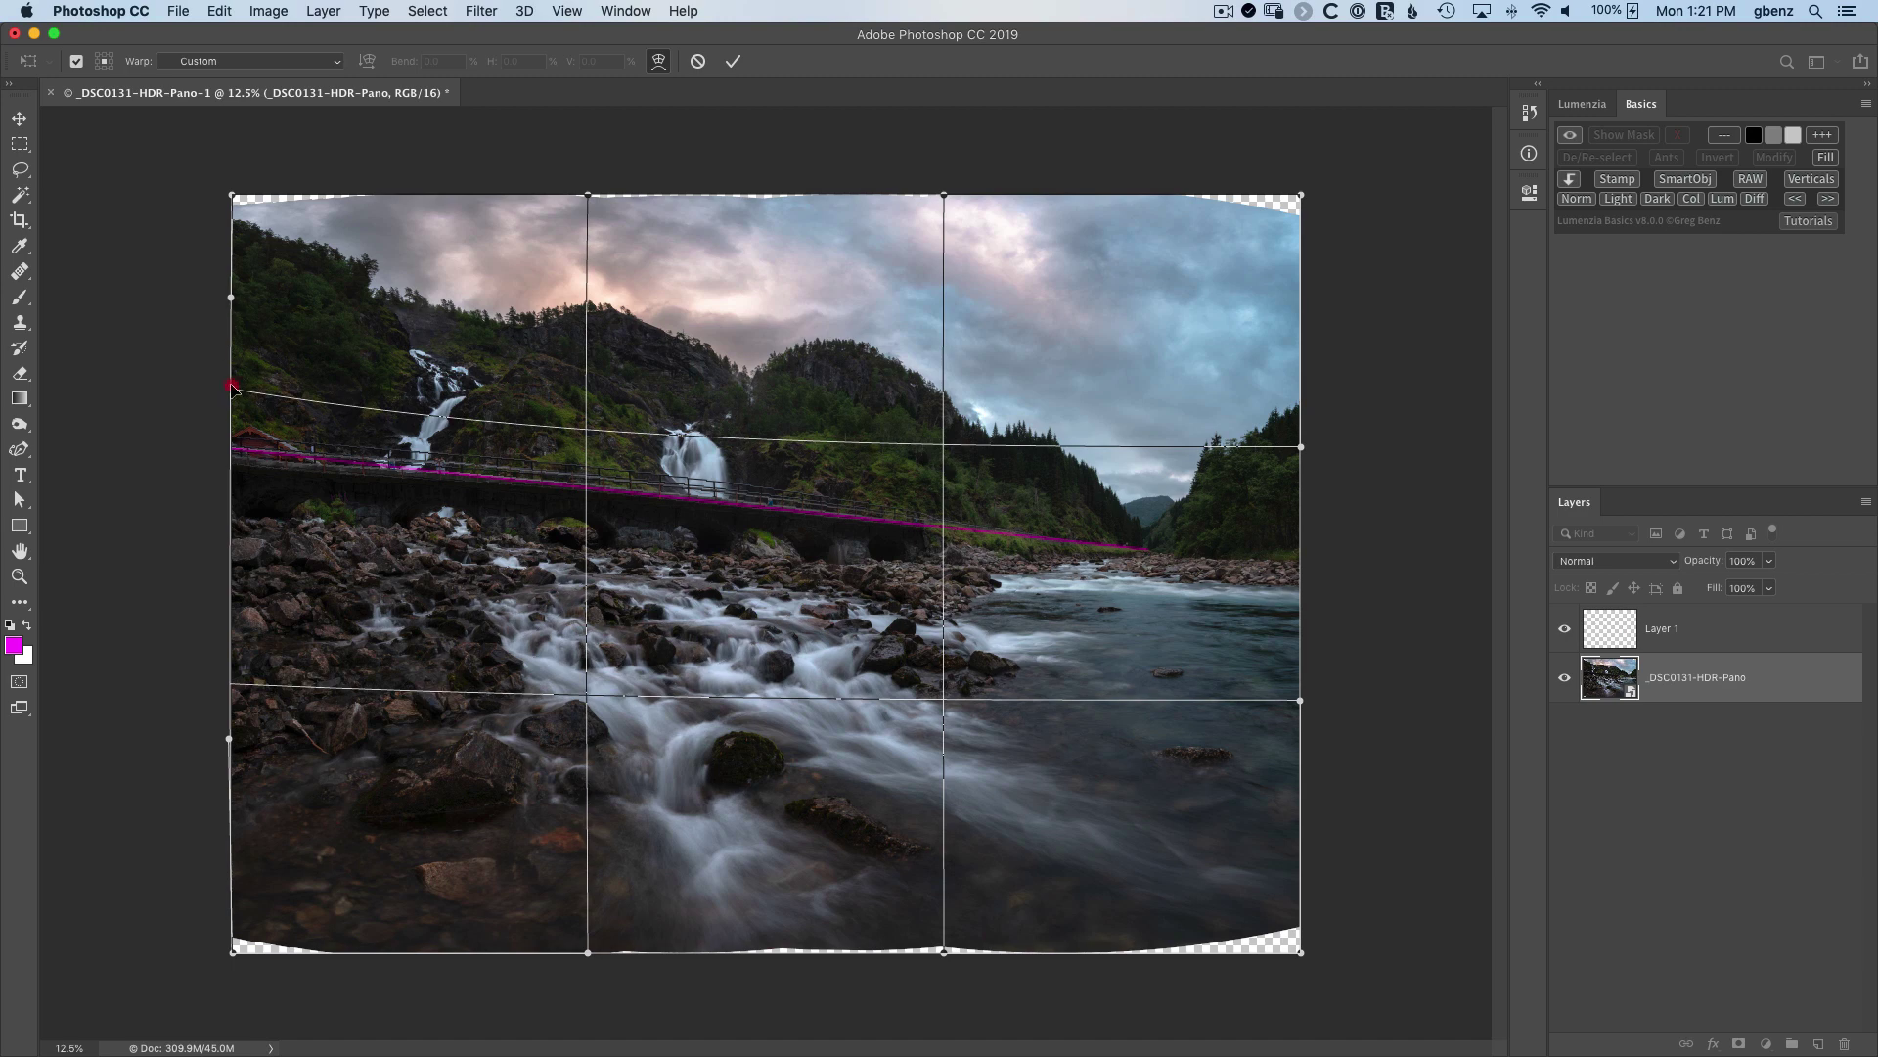
drag(232, 387, 232, 382)
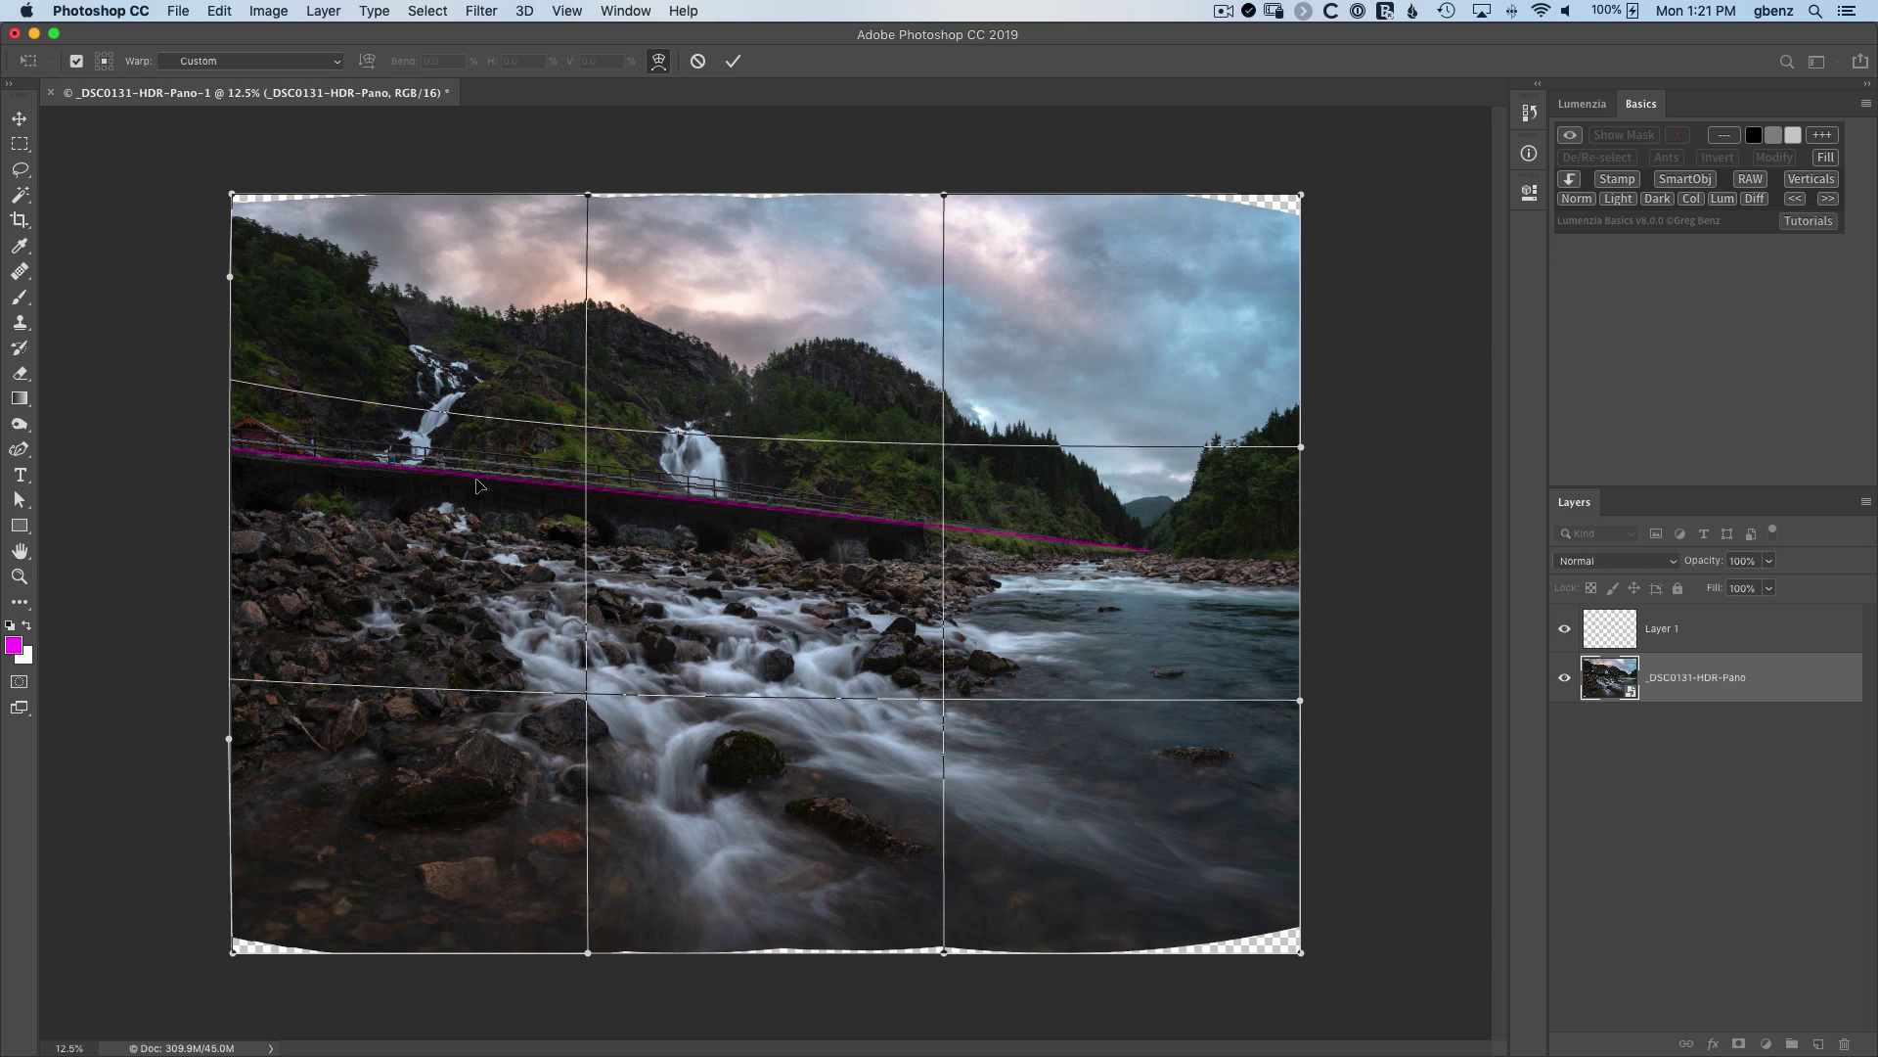
Commit the warp, hide the magenta guide layer, and toggle undo/redo to compare before and after
click(733, 61)
click(1565, 630)
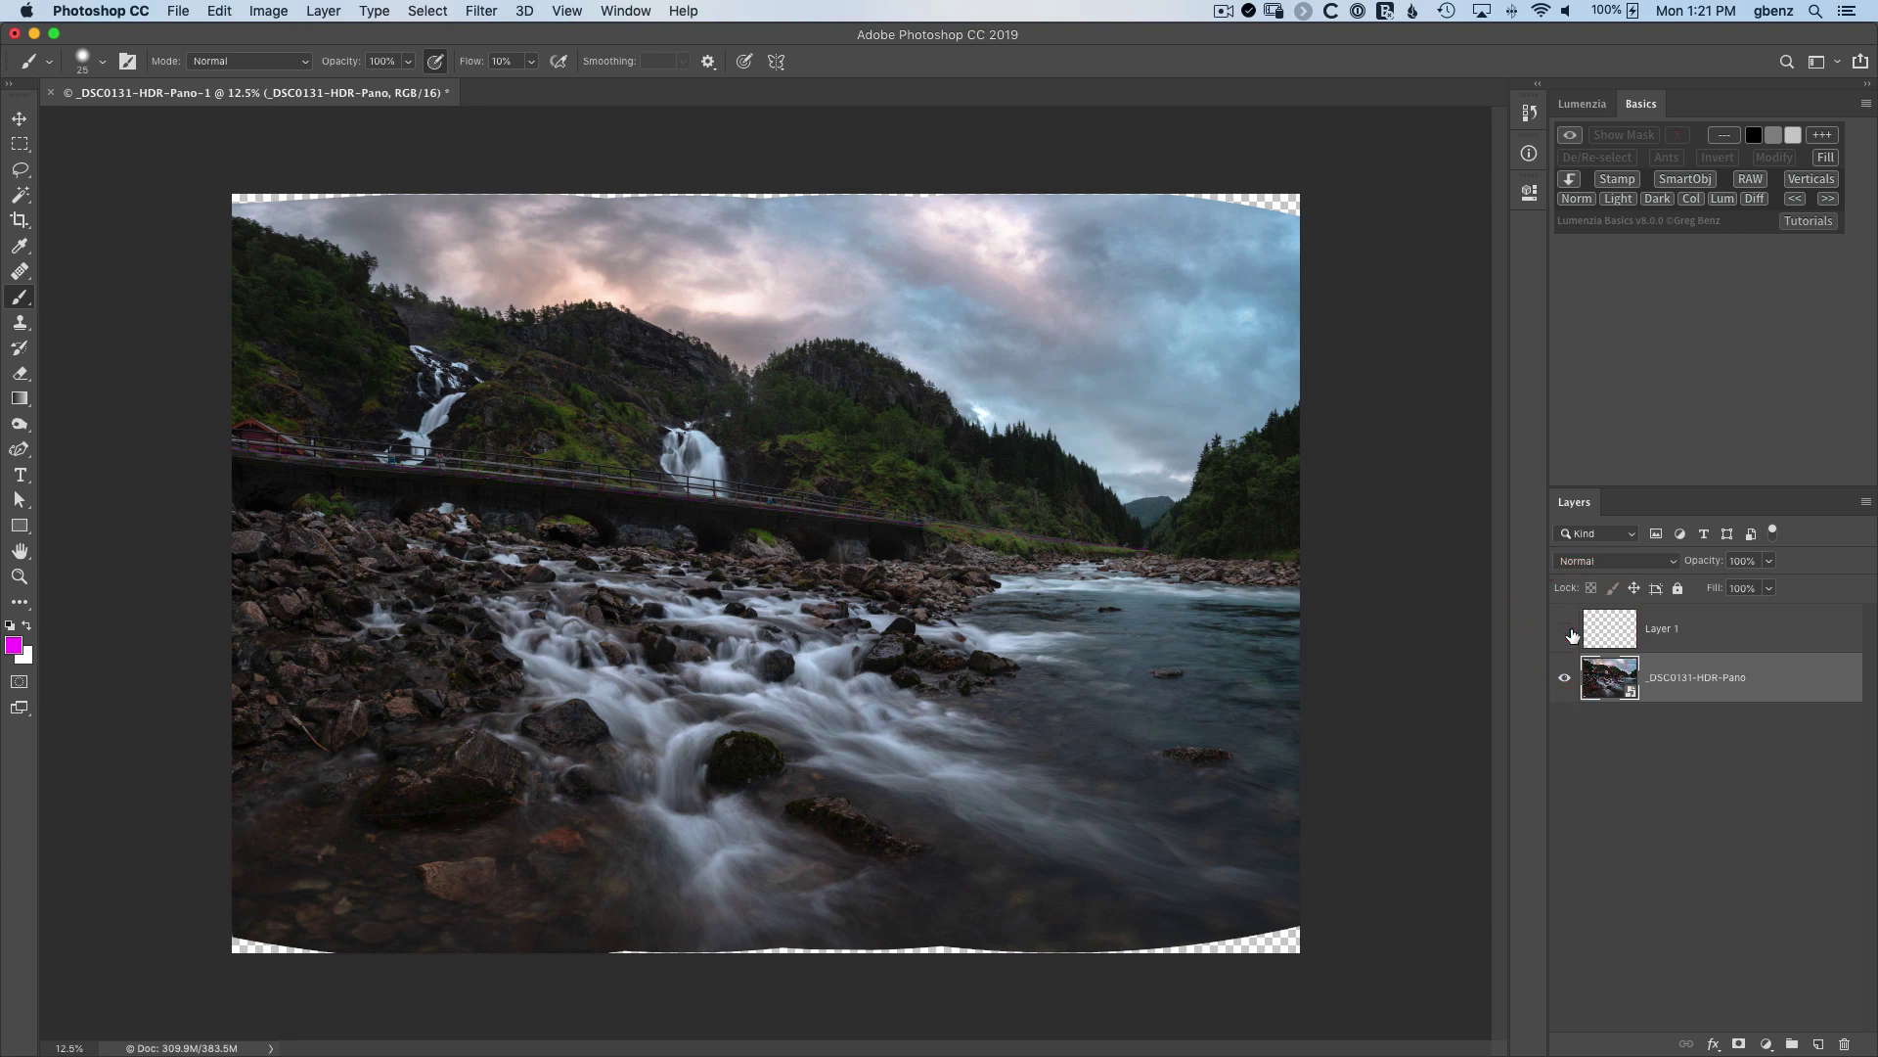
key(super+z)
click(1569, 634)
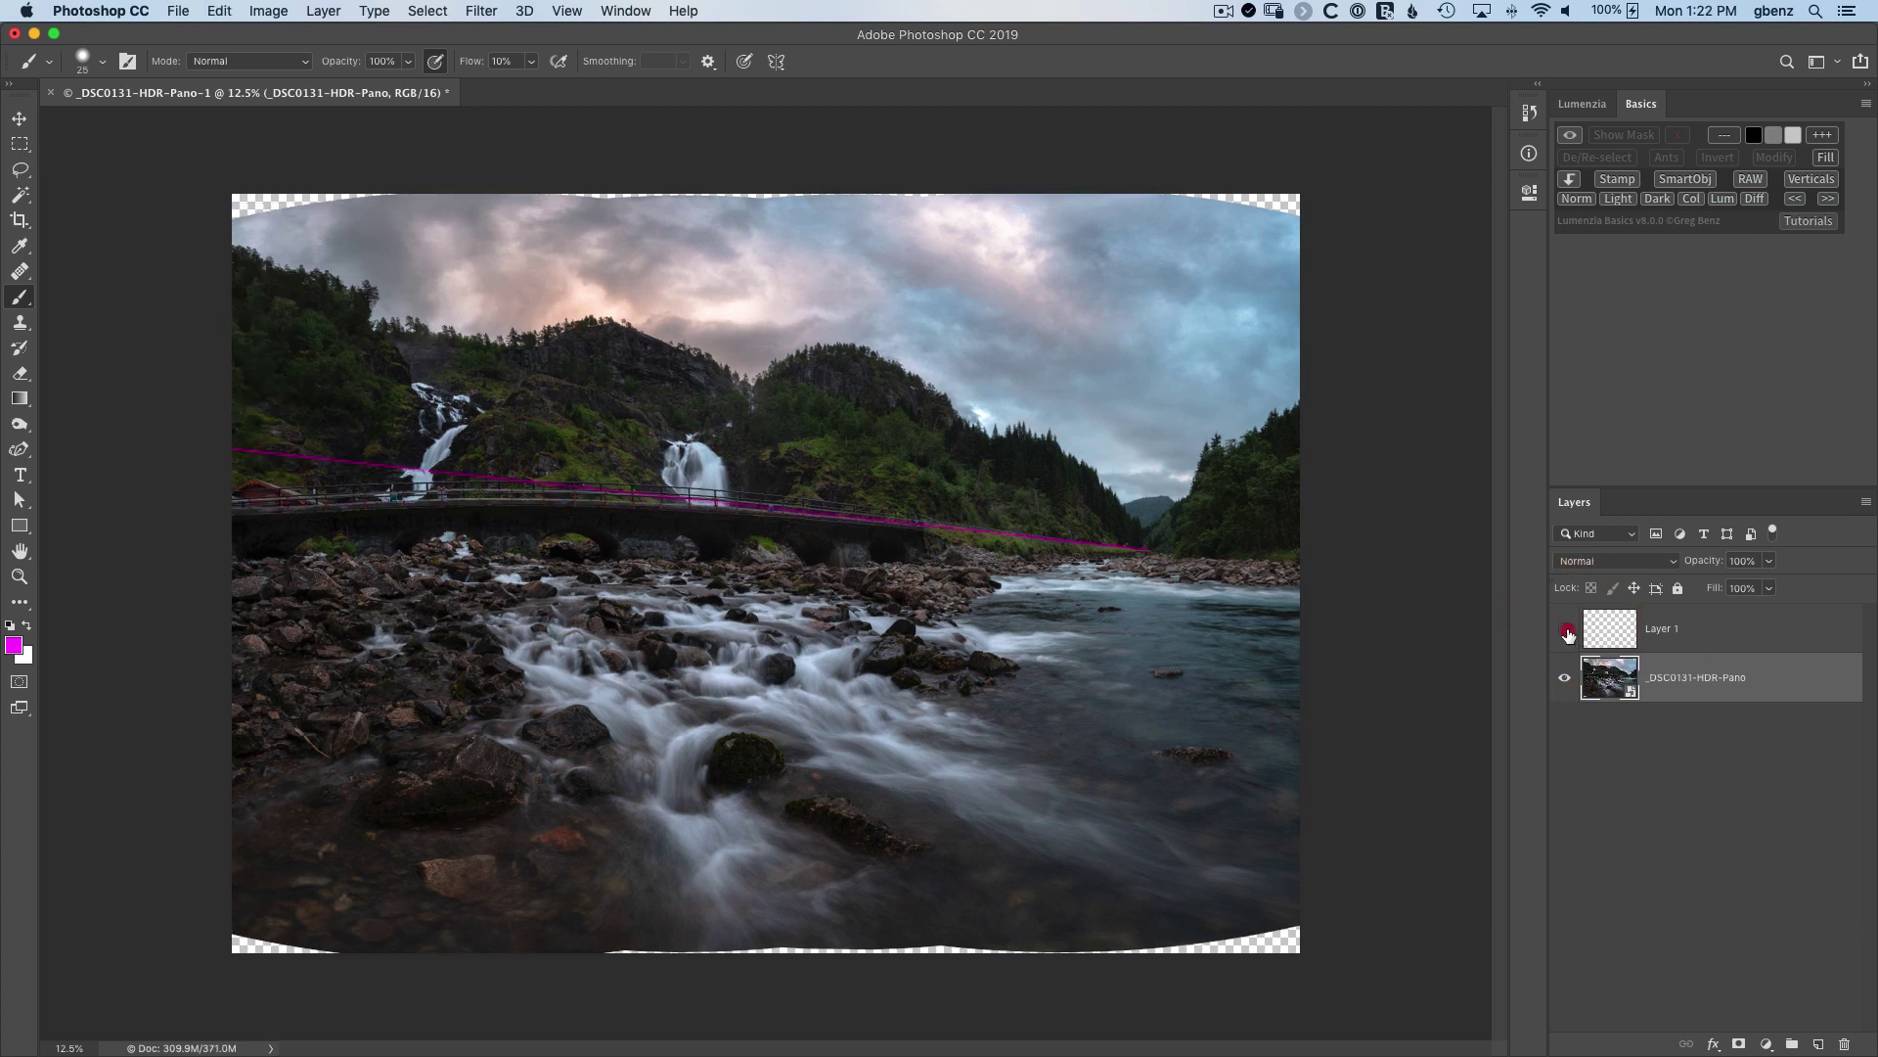
key(super+shift+z)
key(super+z)
key(super+shift+z)
key(super+z)
key(super+shift+z)
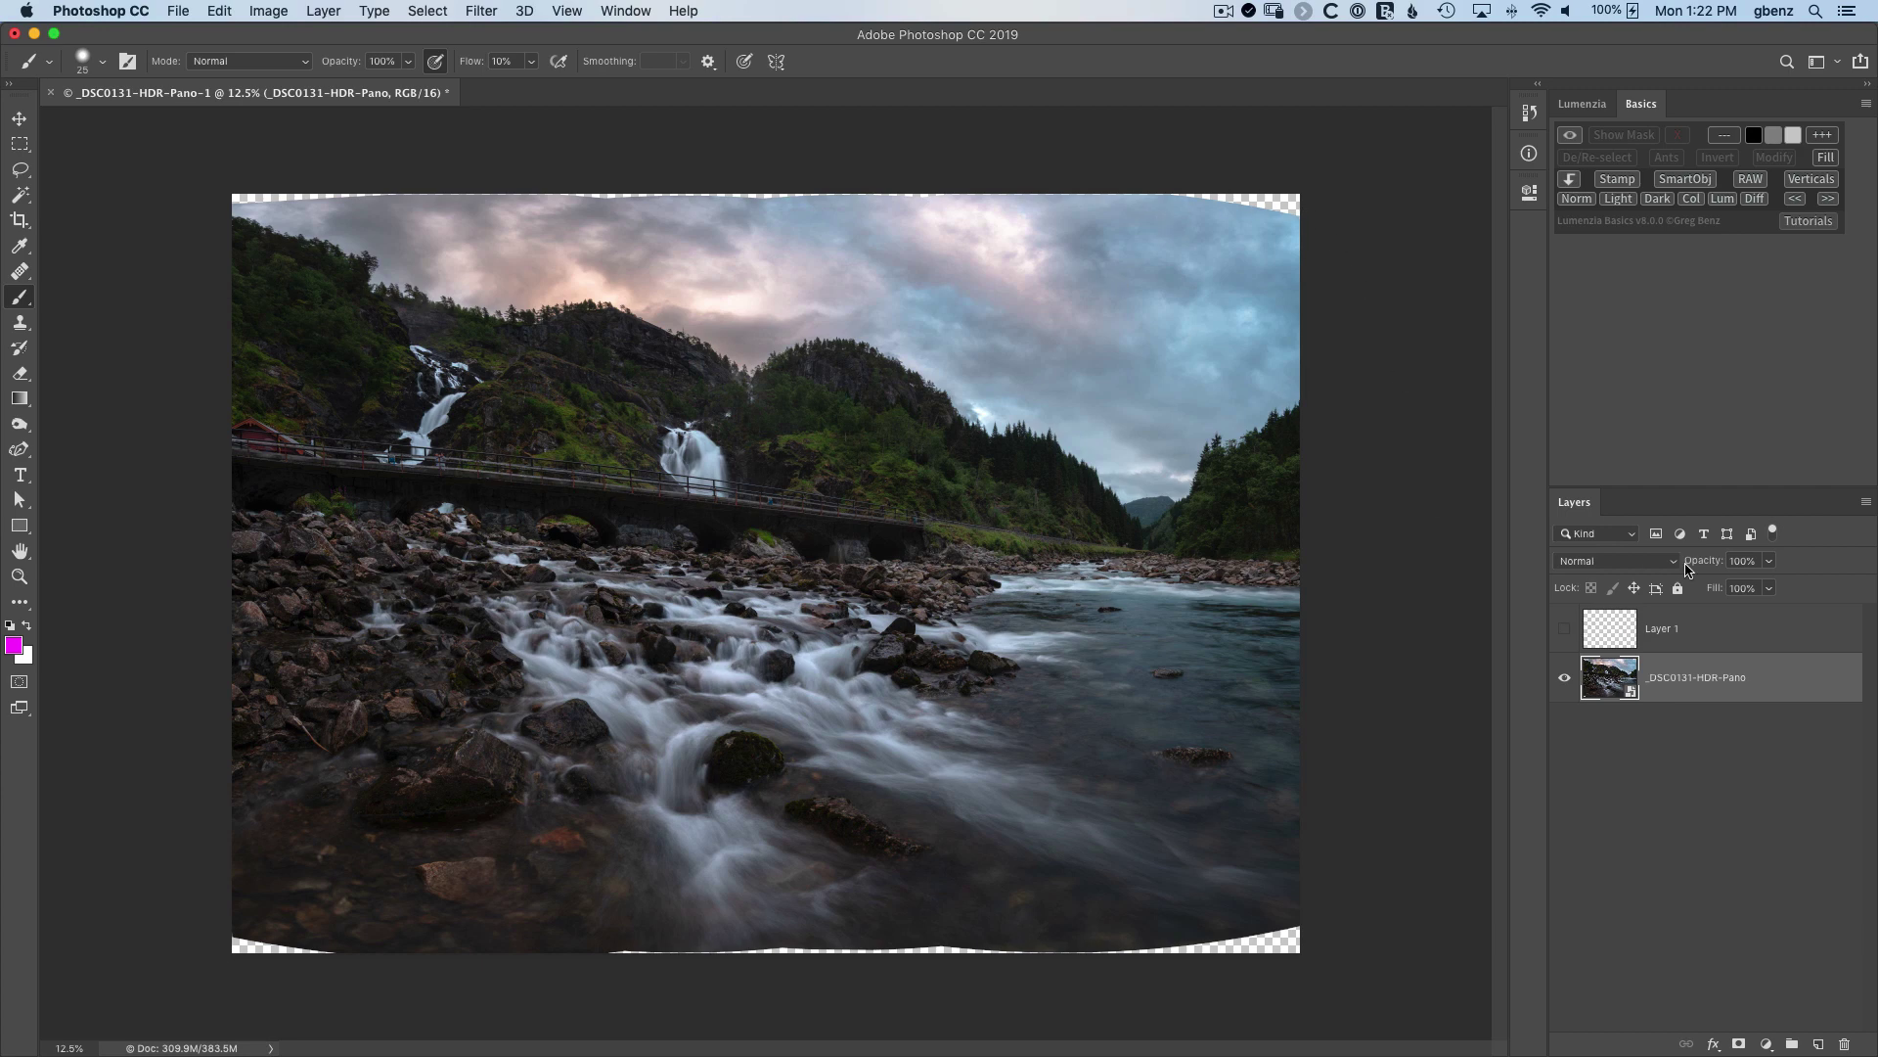
Delete the magenta guide layer and Magic Wand-select the transparent top-left corner
mouse_move(1714, 631)
mouse_down()
mouse_move(1837, 983)
mouse_move(1833, 1038)
mouse_up()
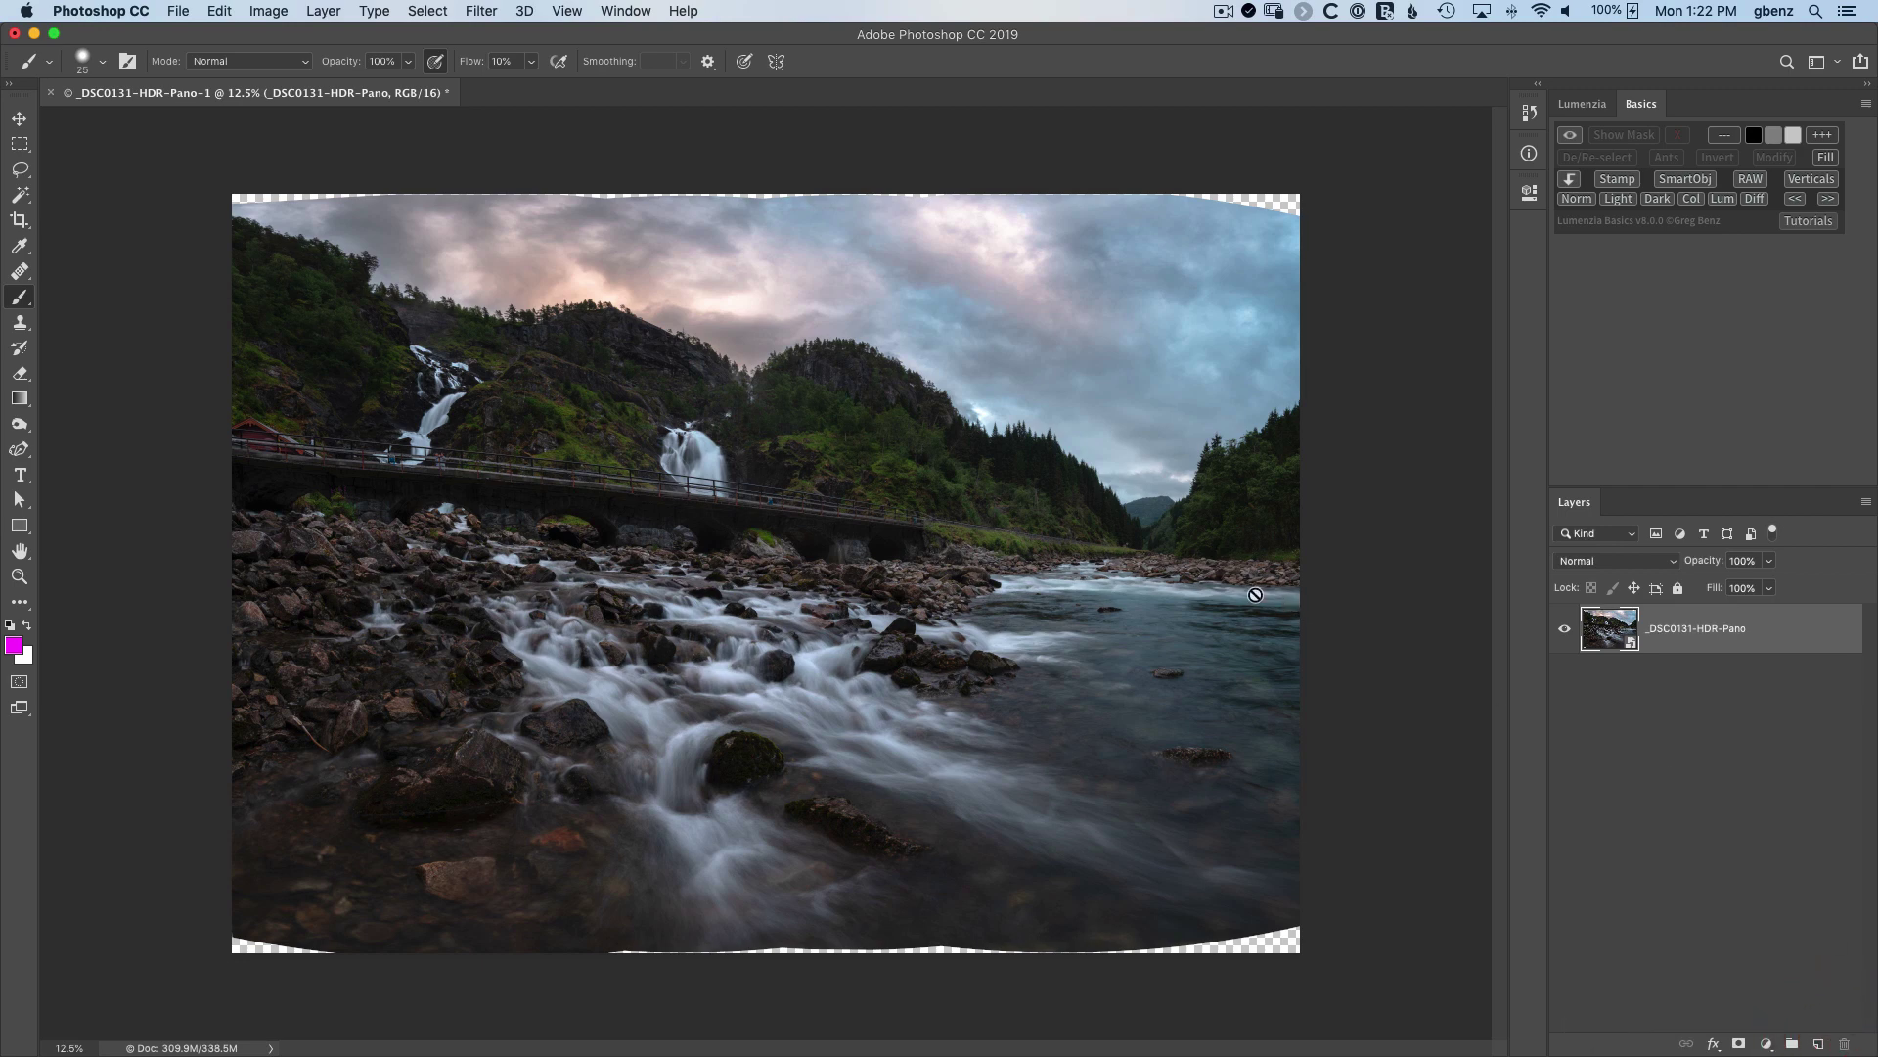
key(w)
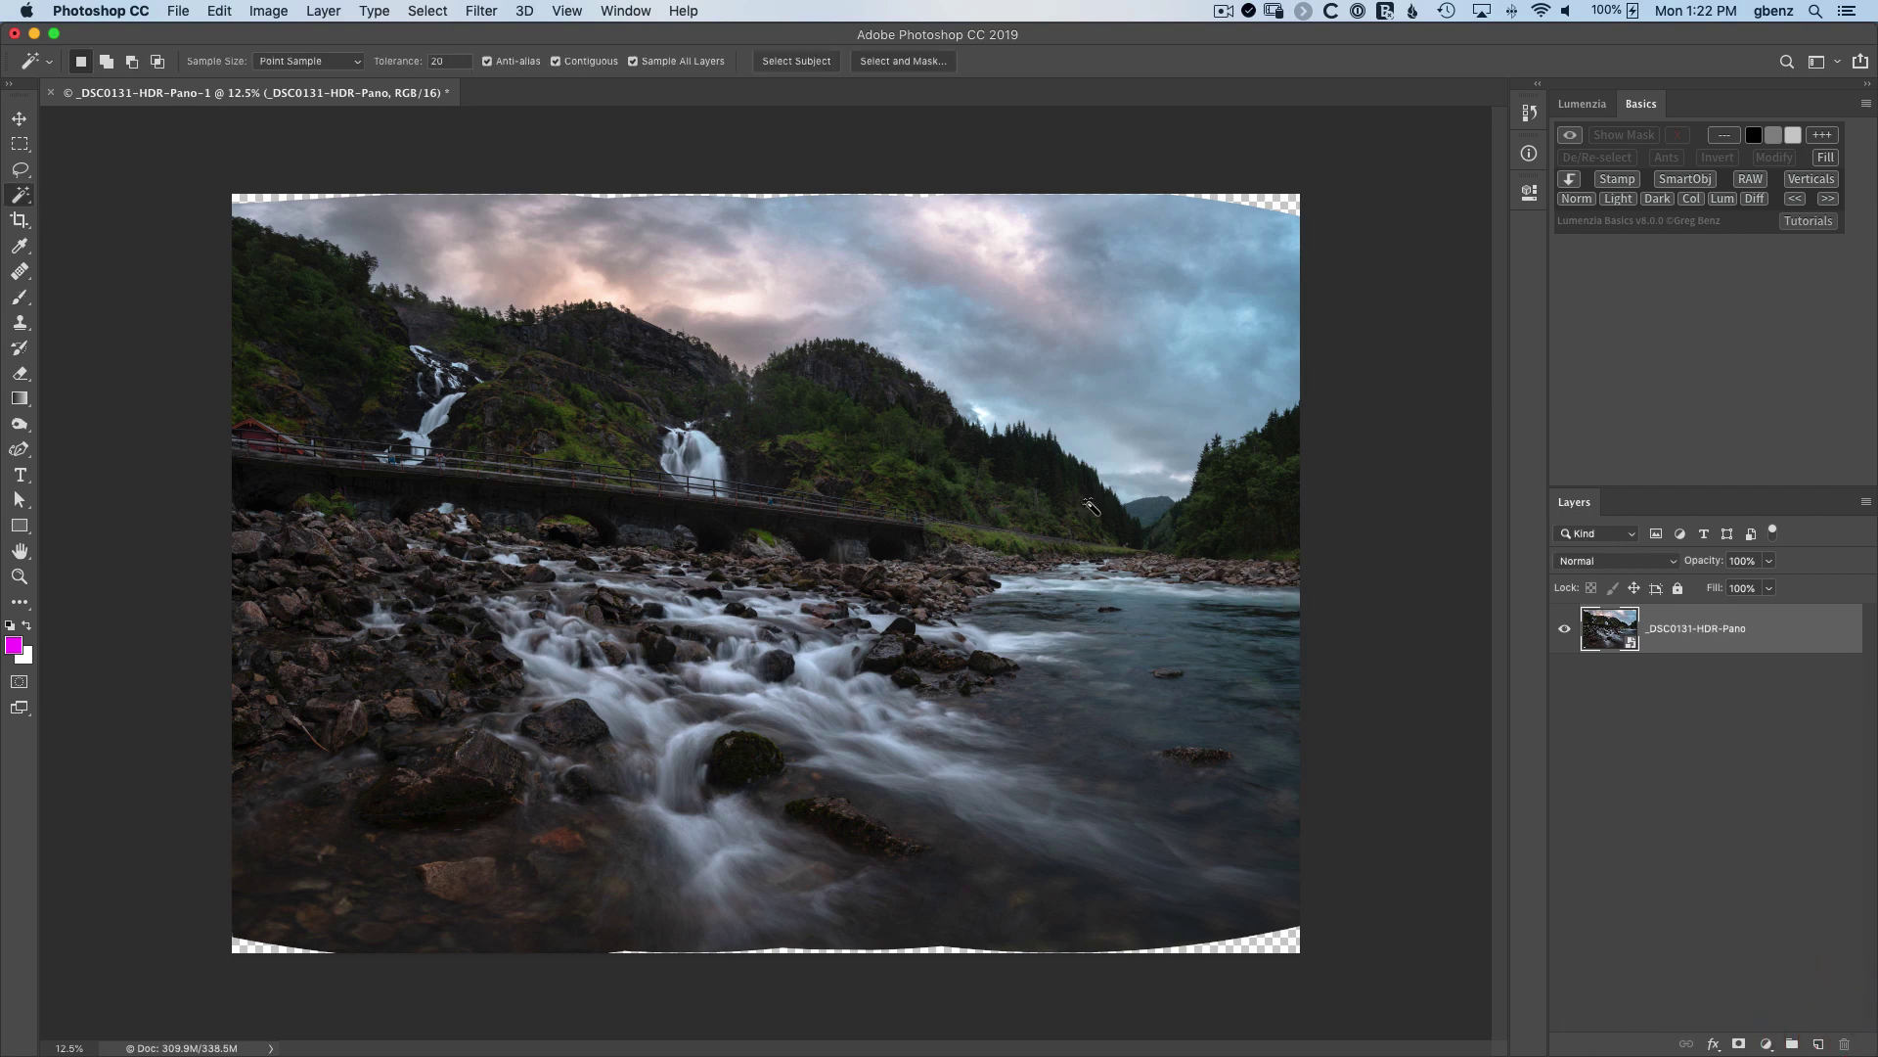
click(244, 196)
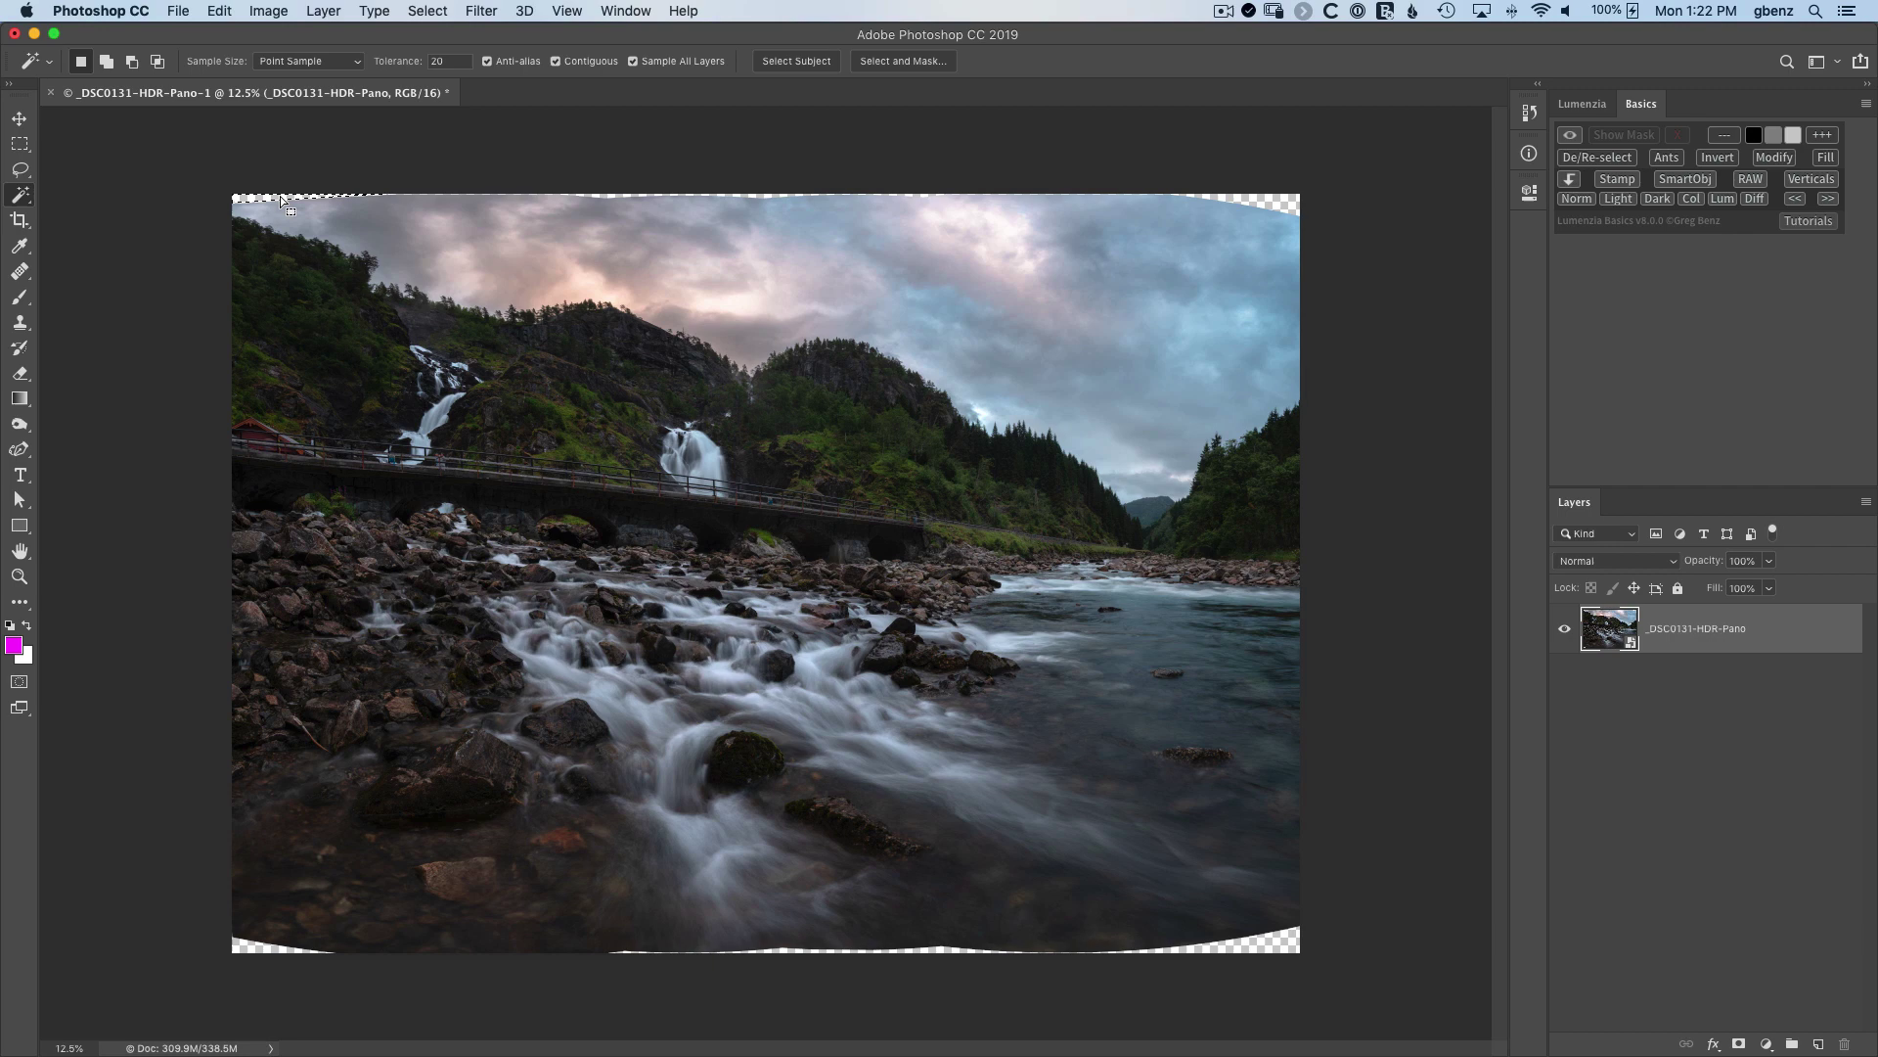
click(220, 11)
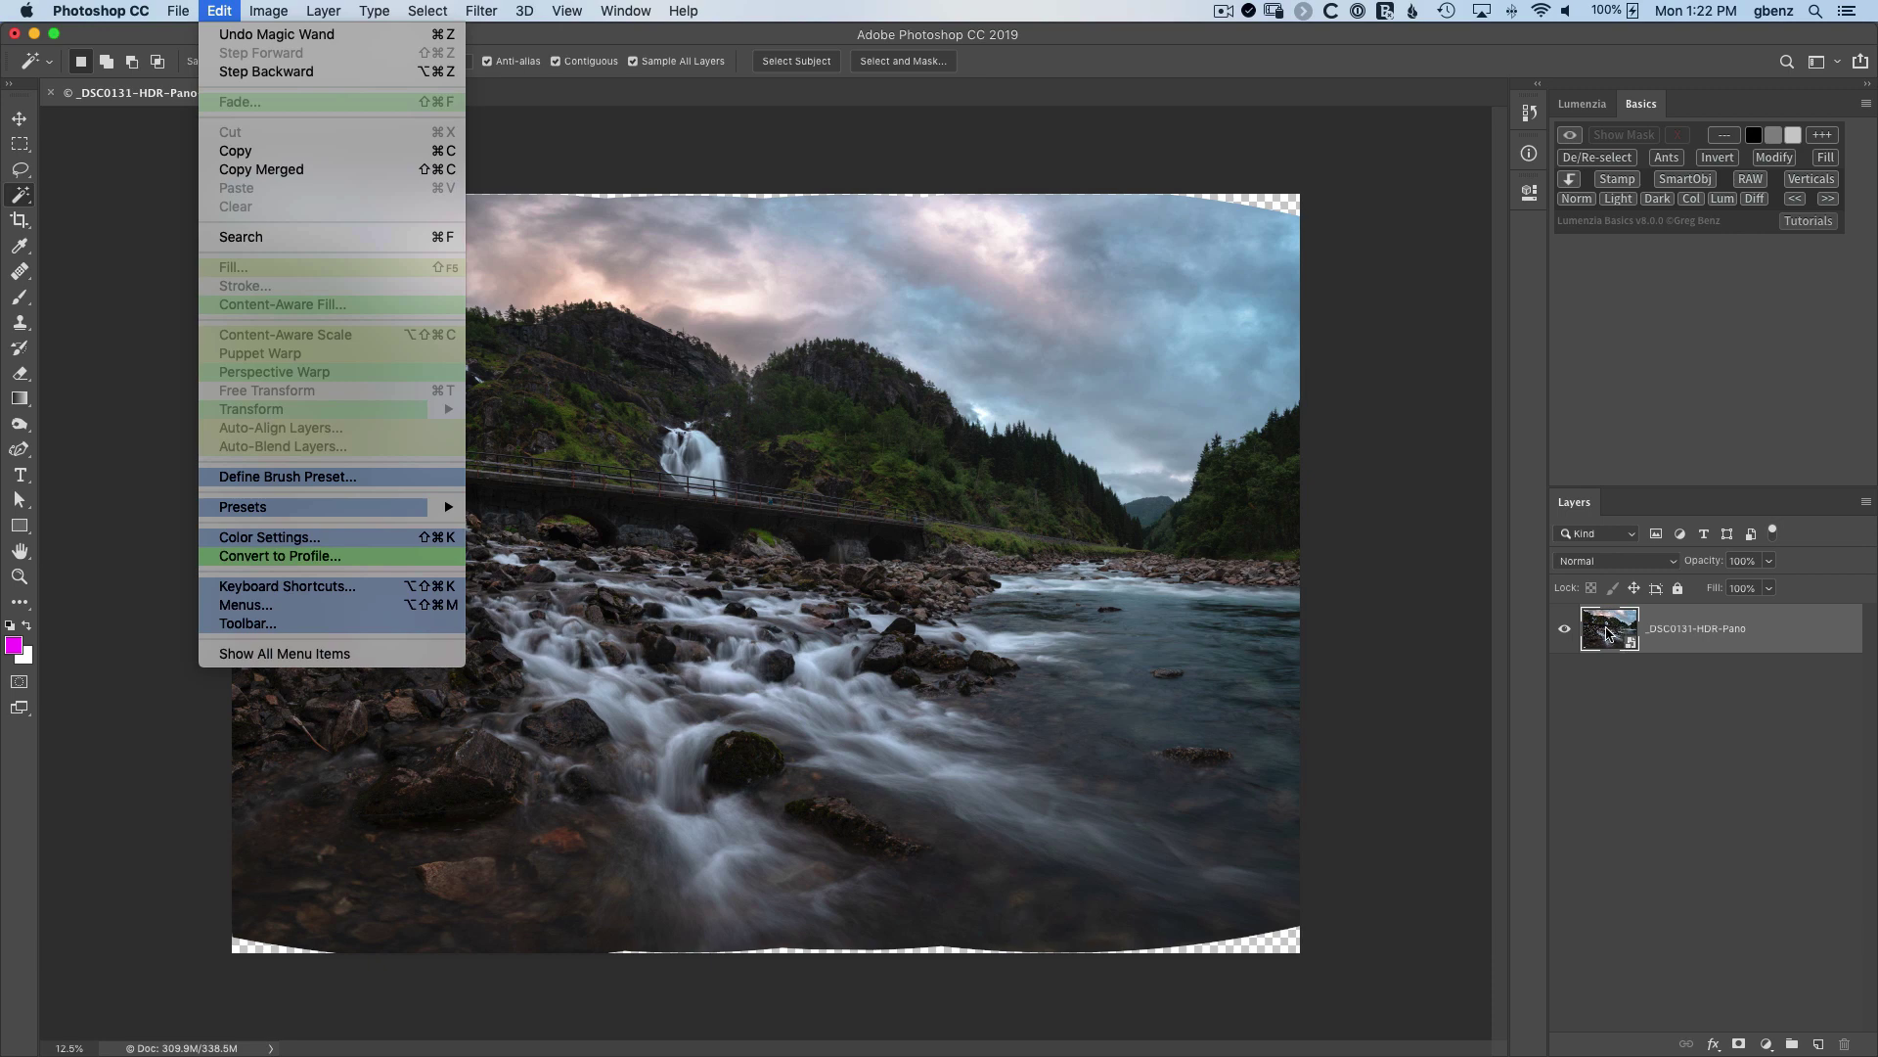
Content-Aware Fill the selected top-left corner with sky, output to a new layer
click(1530, 648)
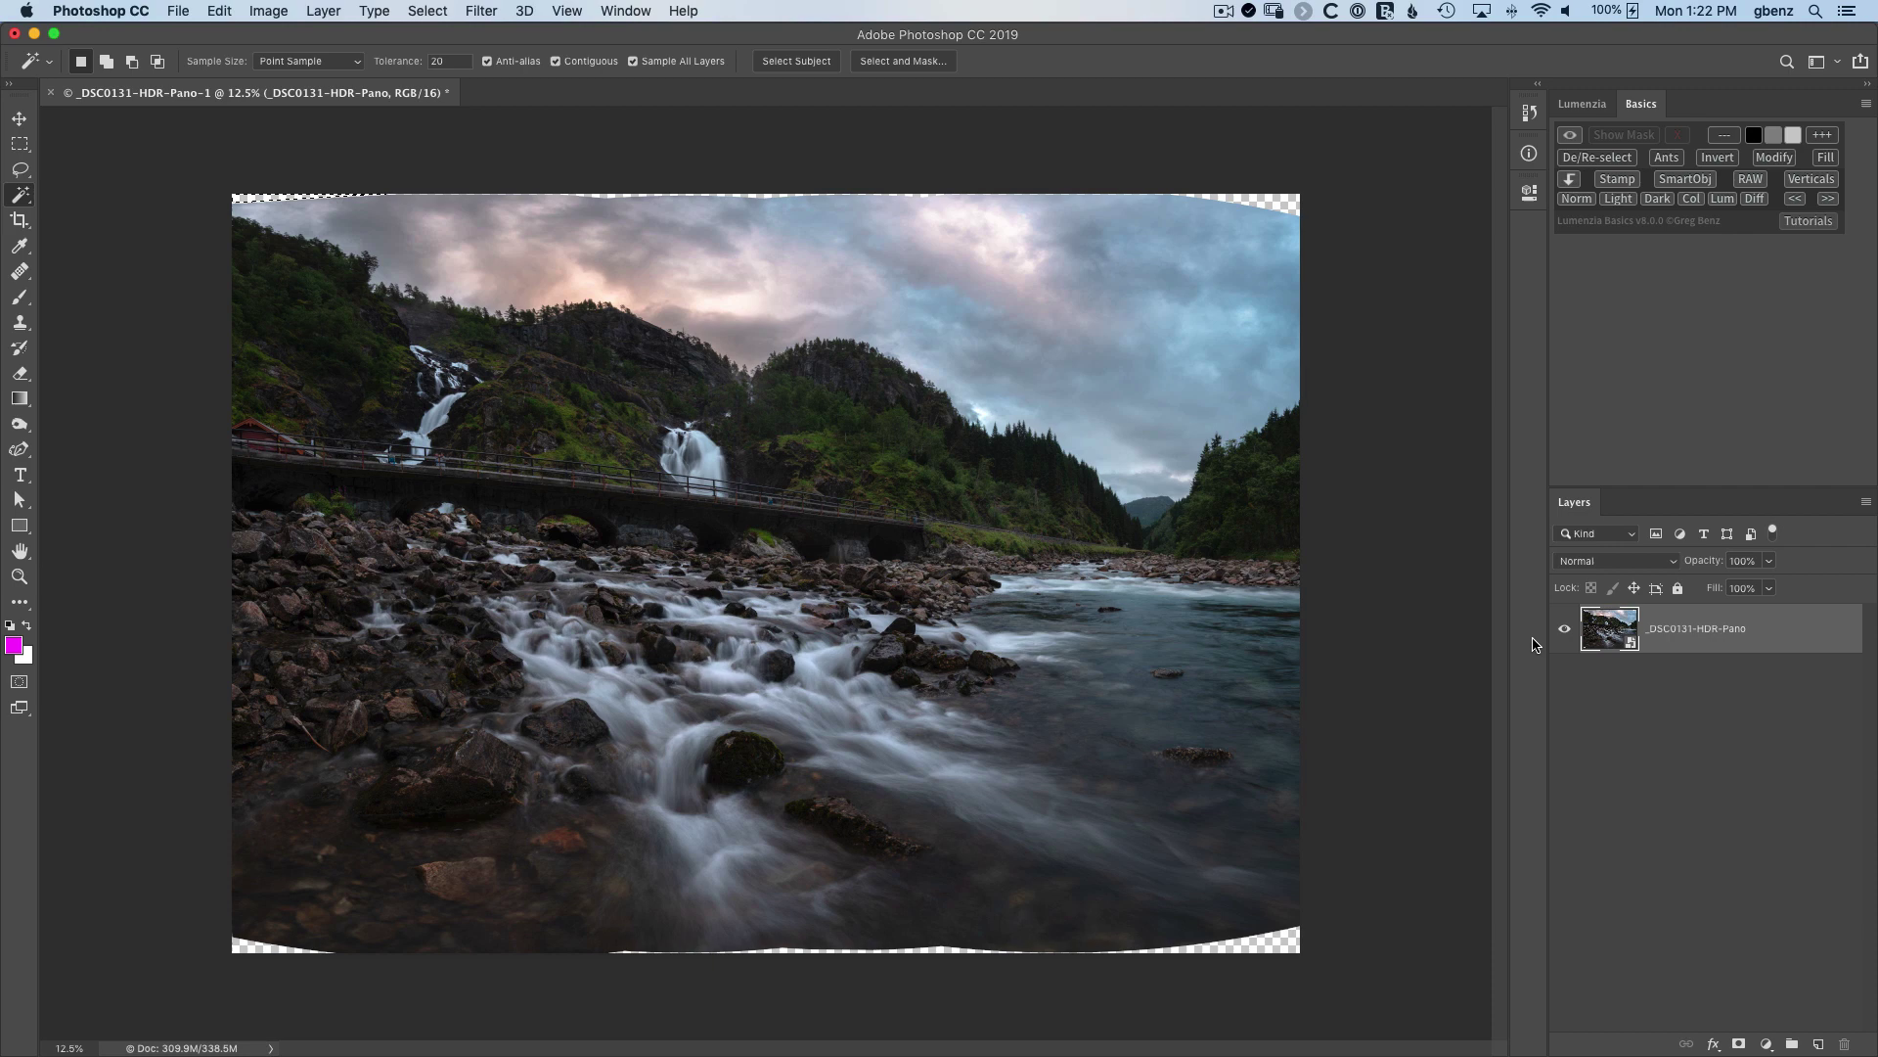
click(1824, 159)
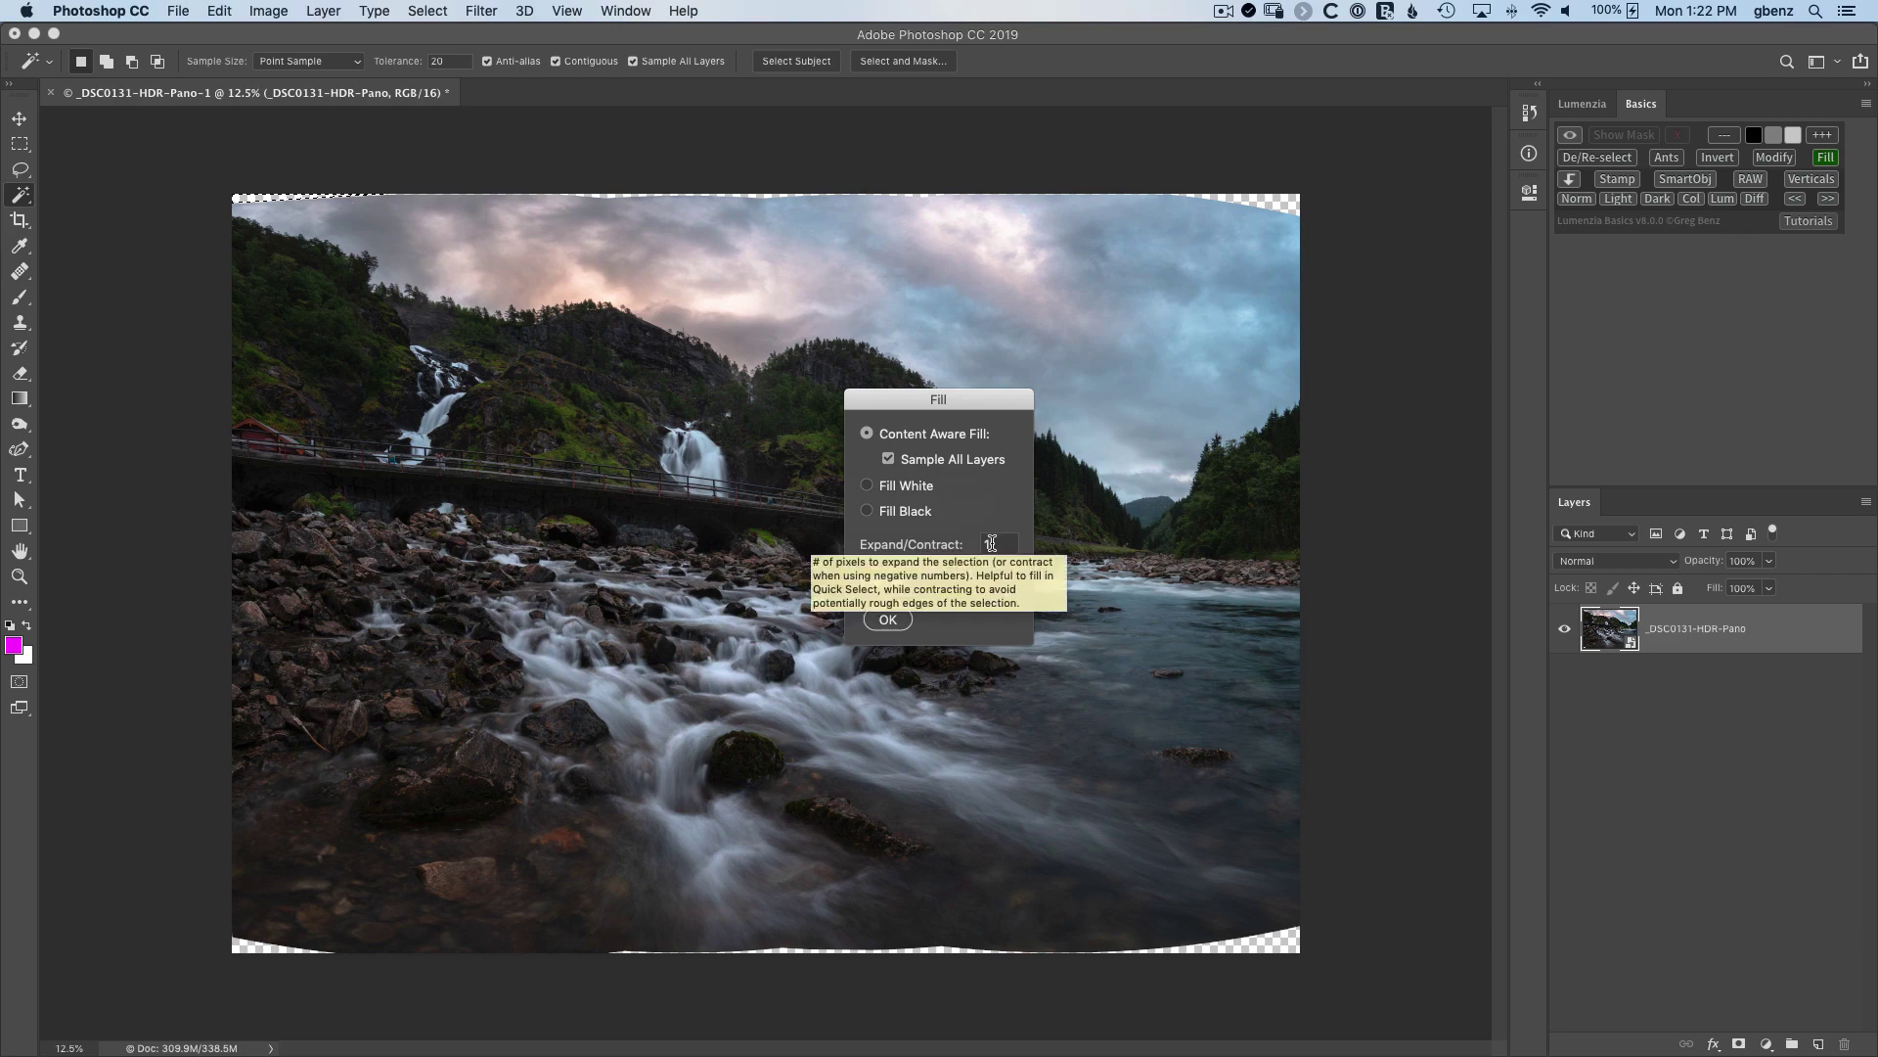
click(886, 619)
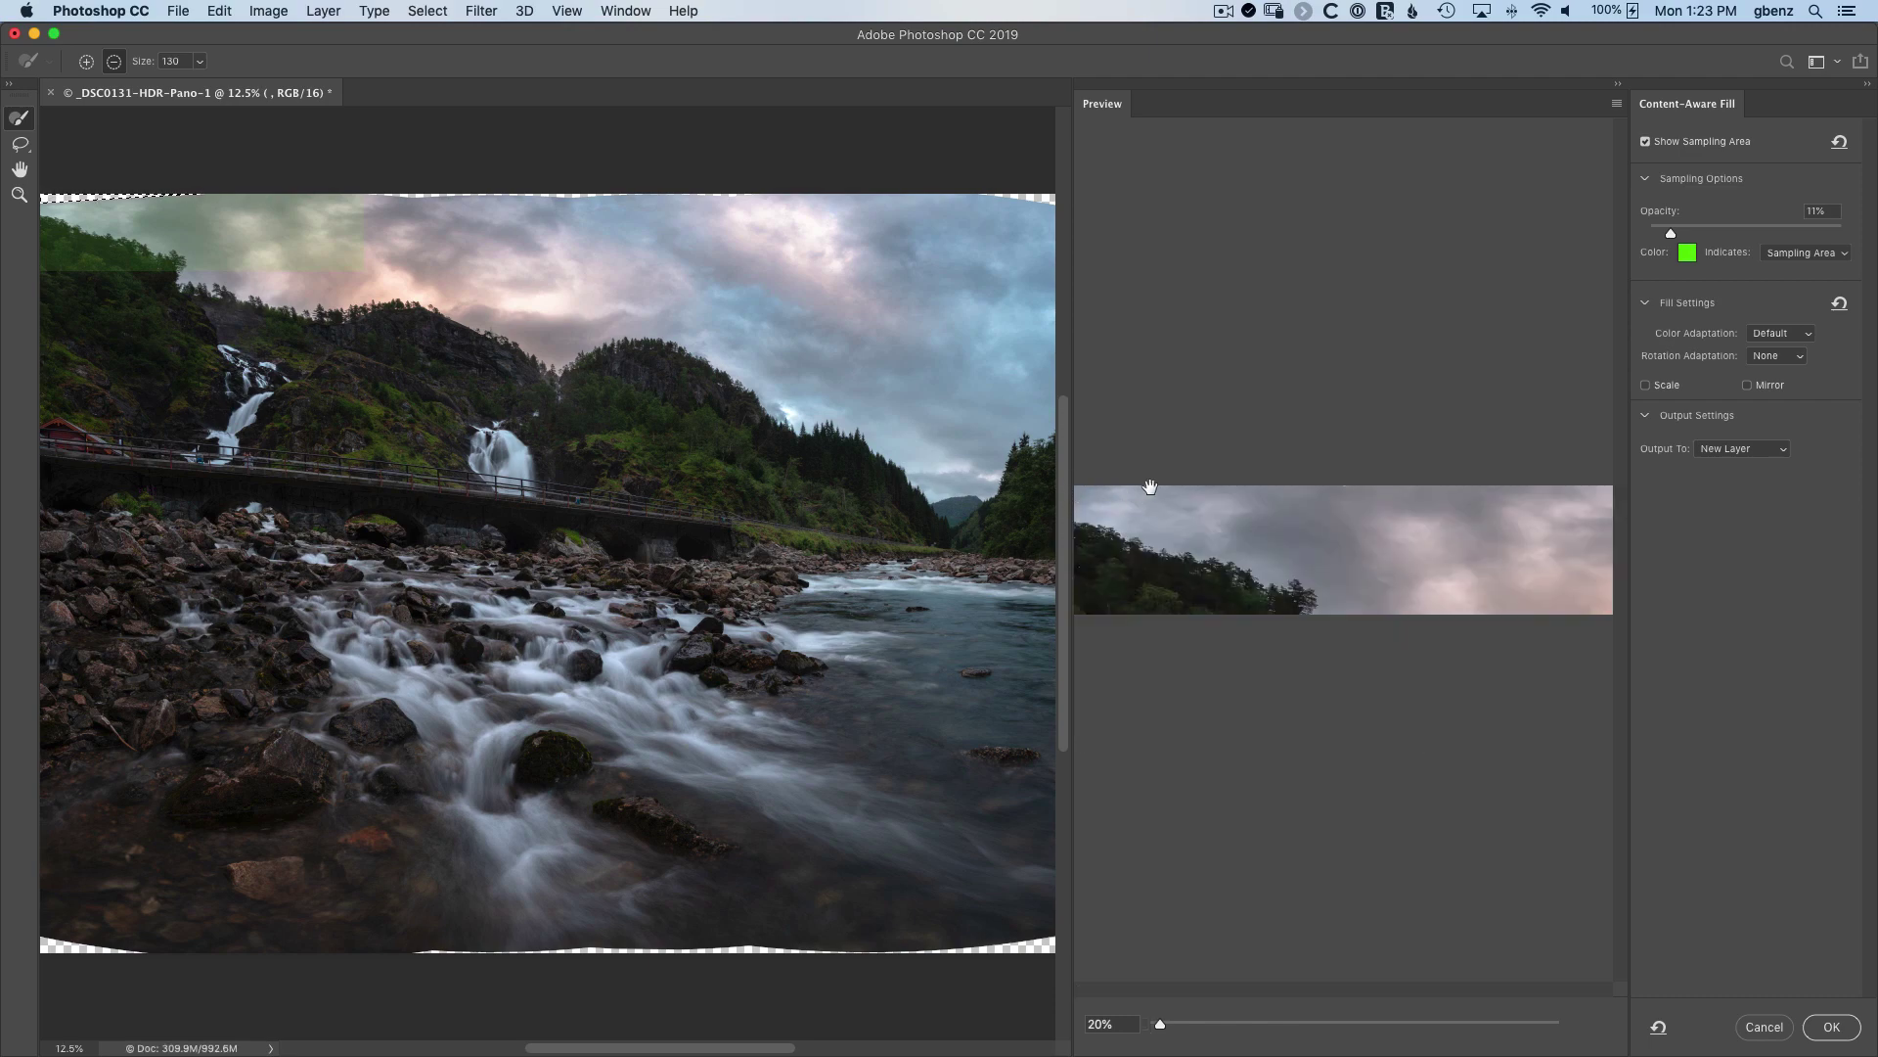
click(1828, 1028)
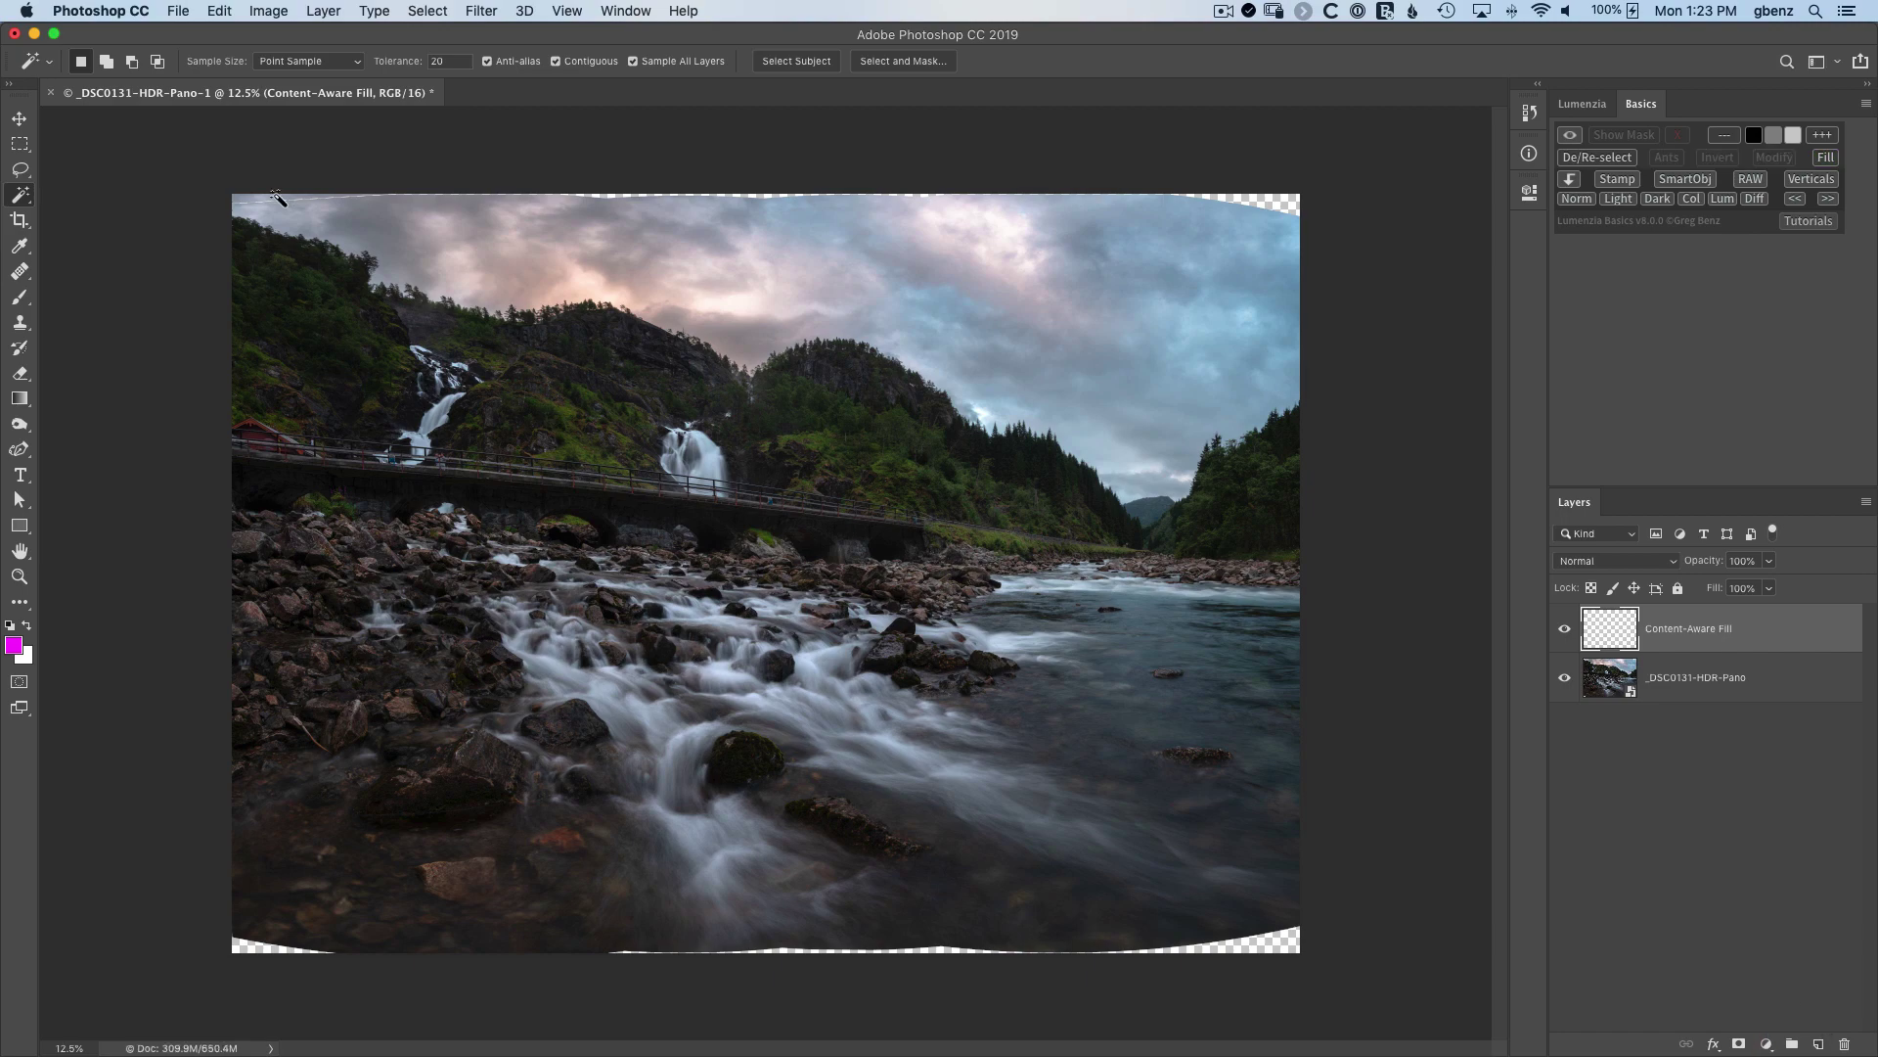
key(z)
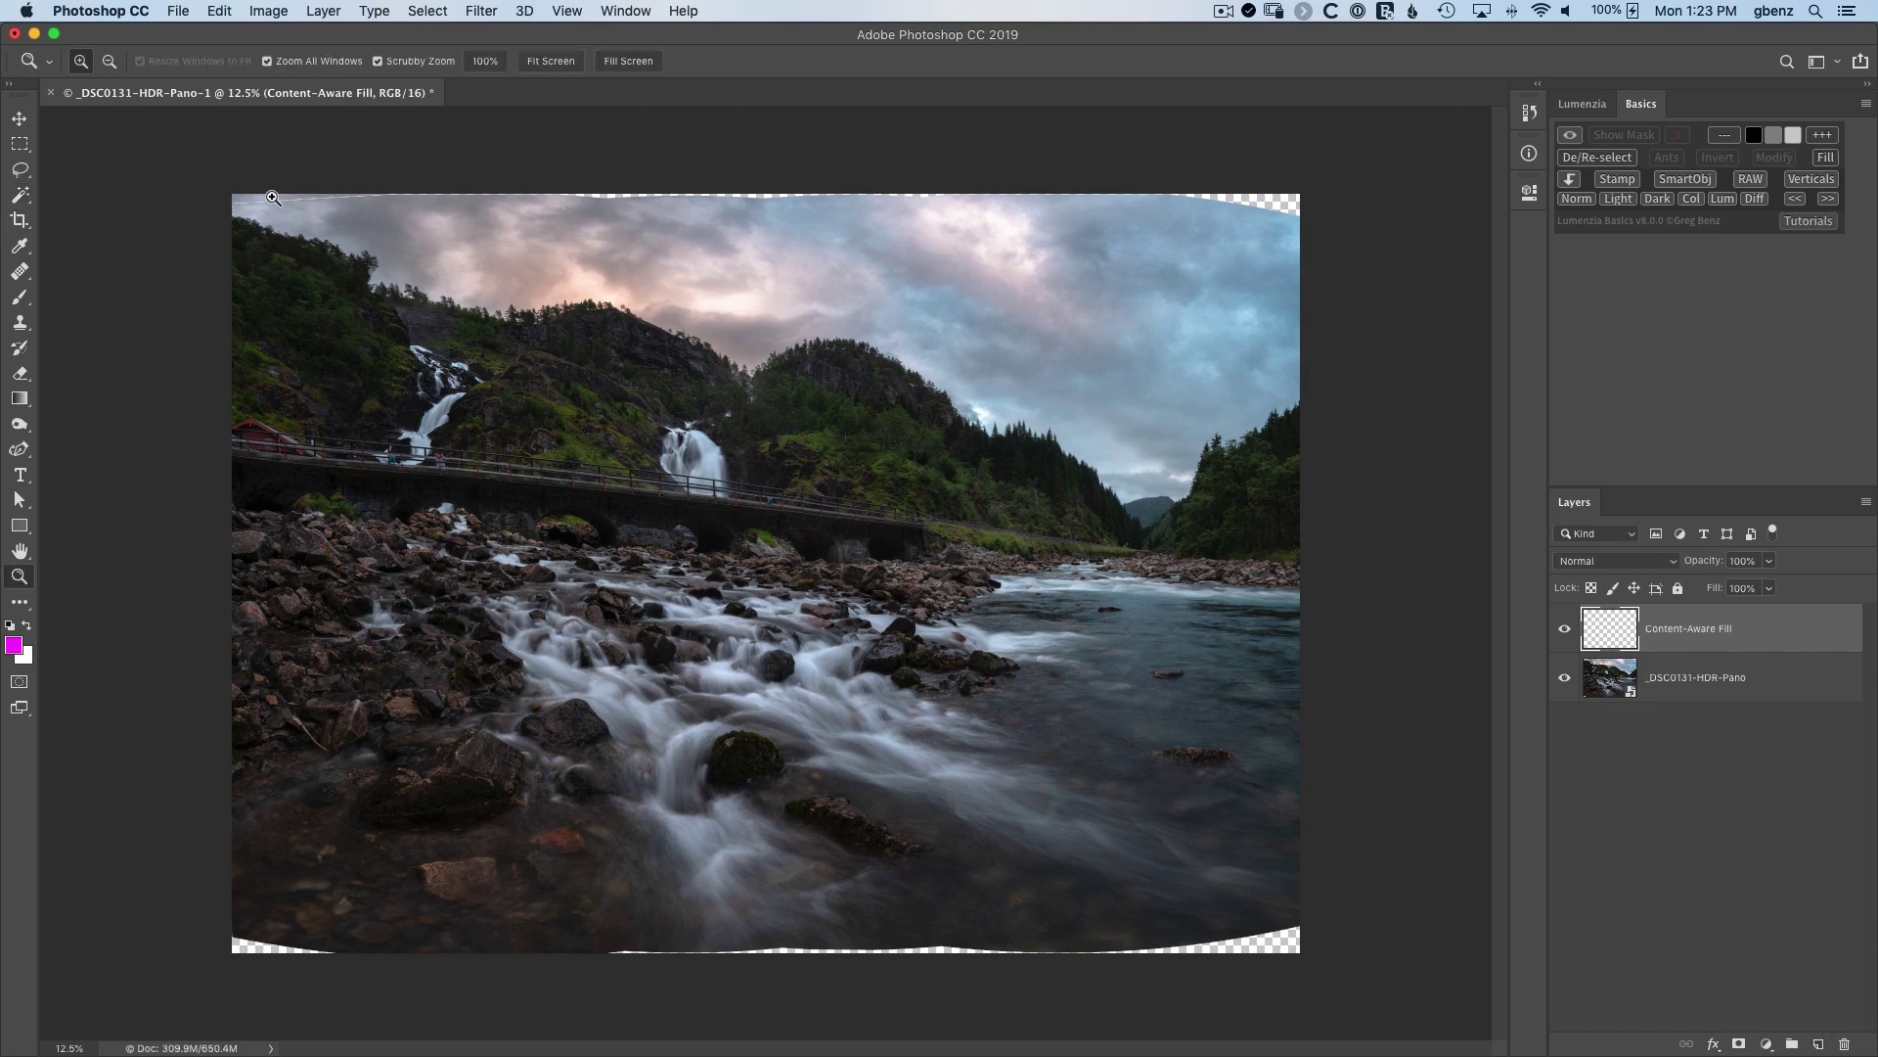
drag(274, 197, 449, 461)
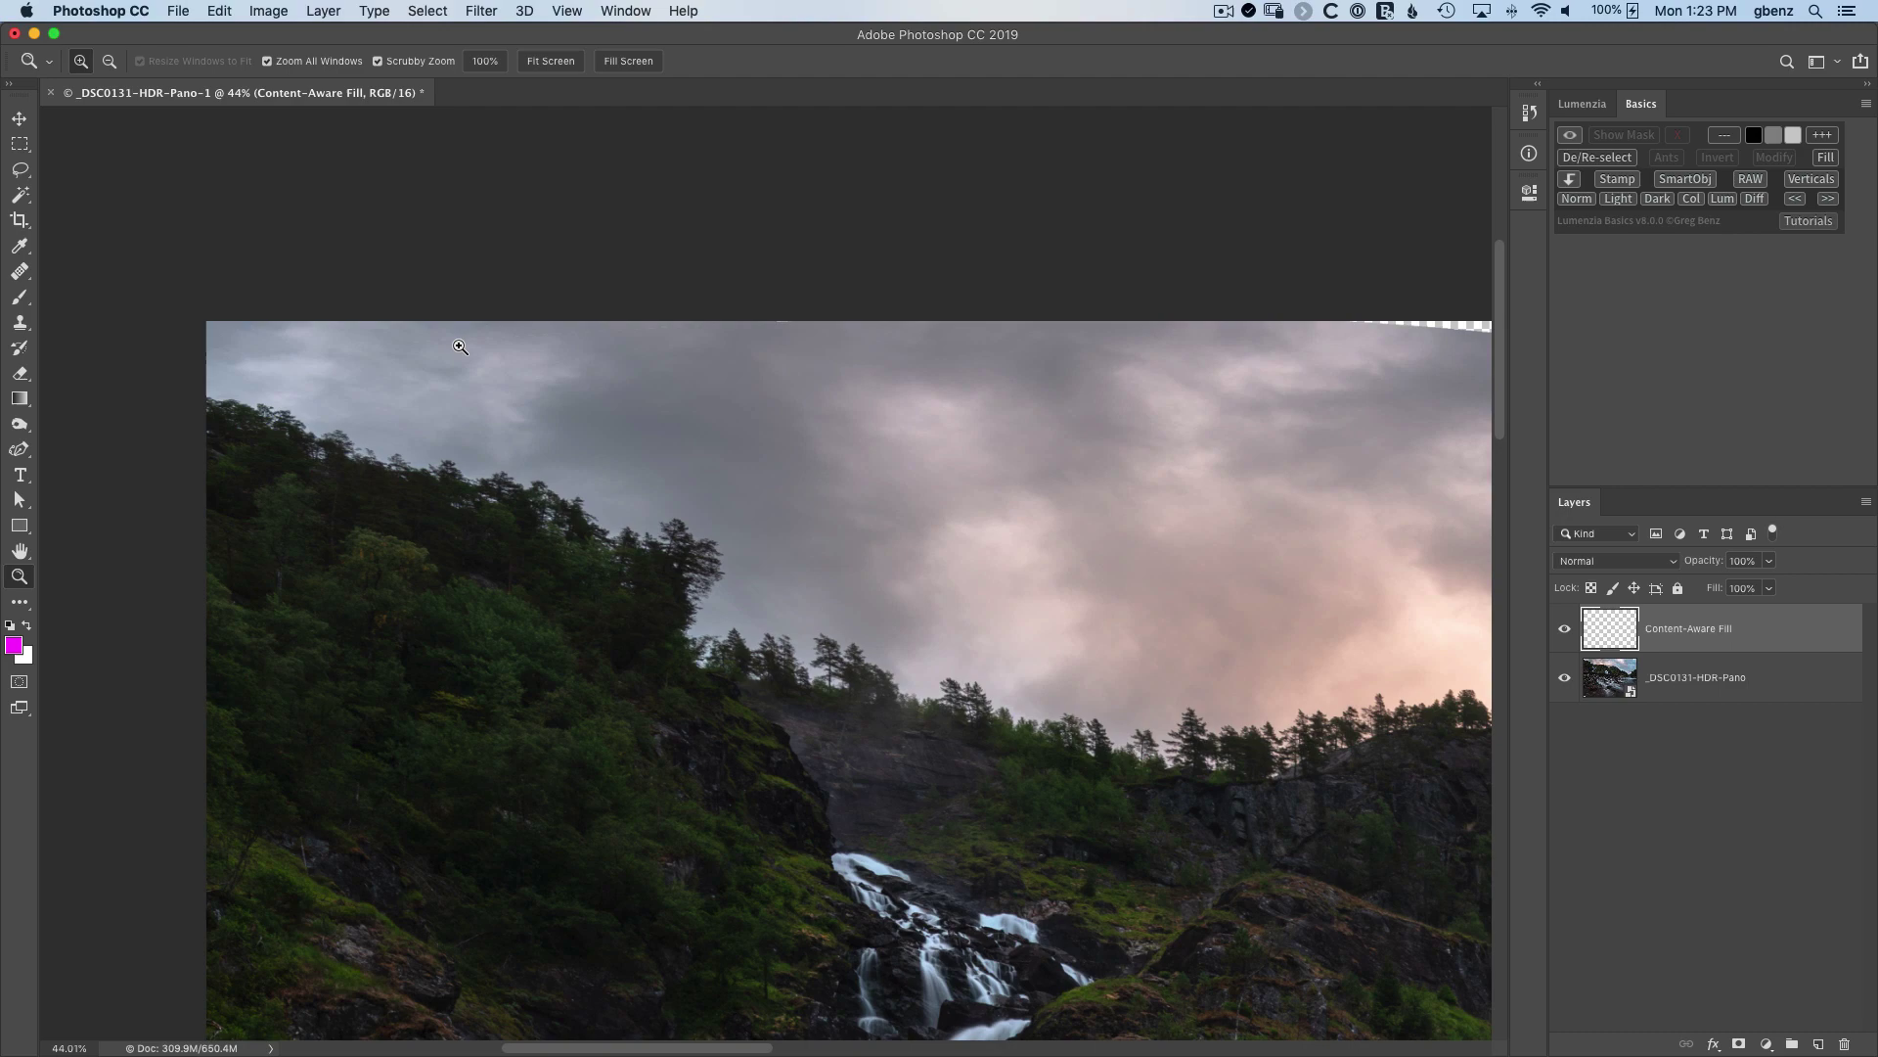
key(super+0)
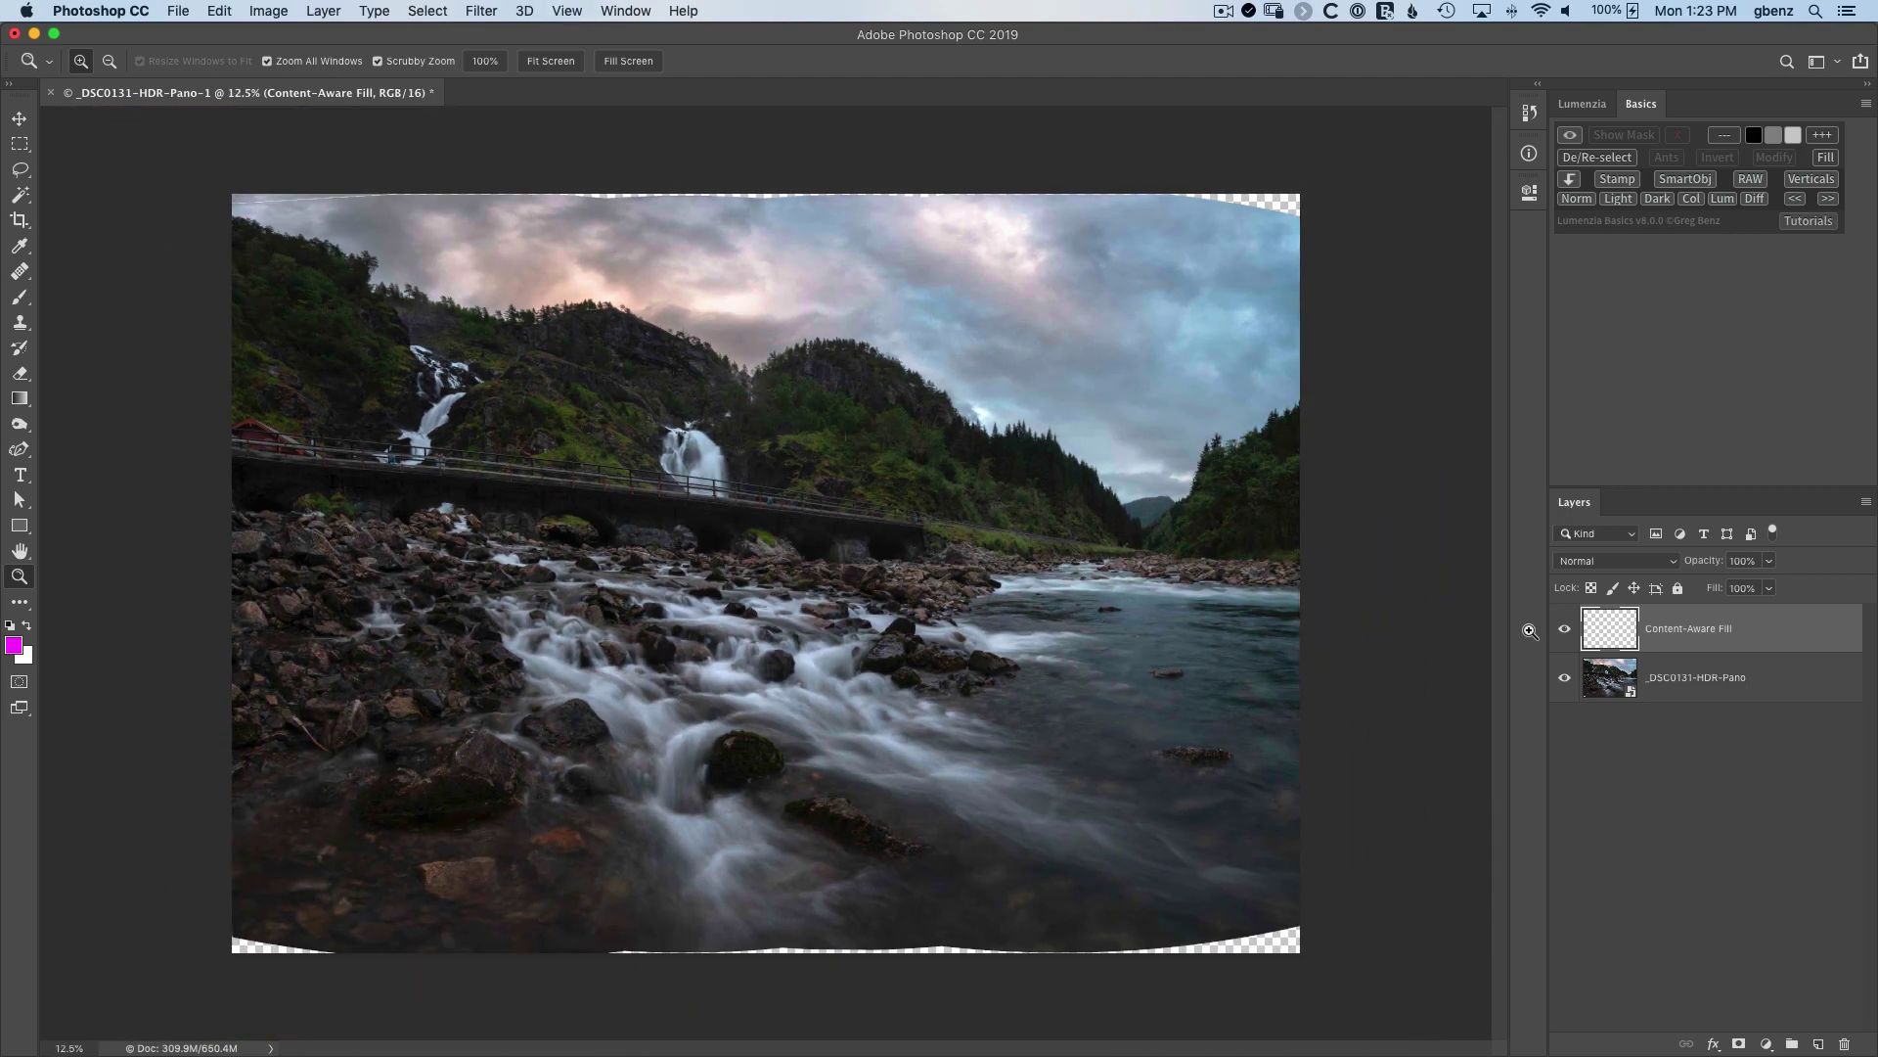
click(1570, 632)
click(1567, 632)
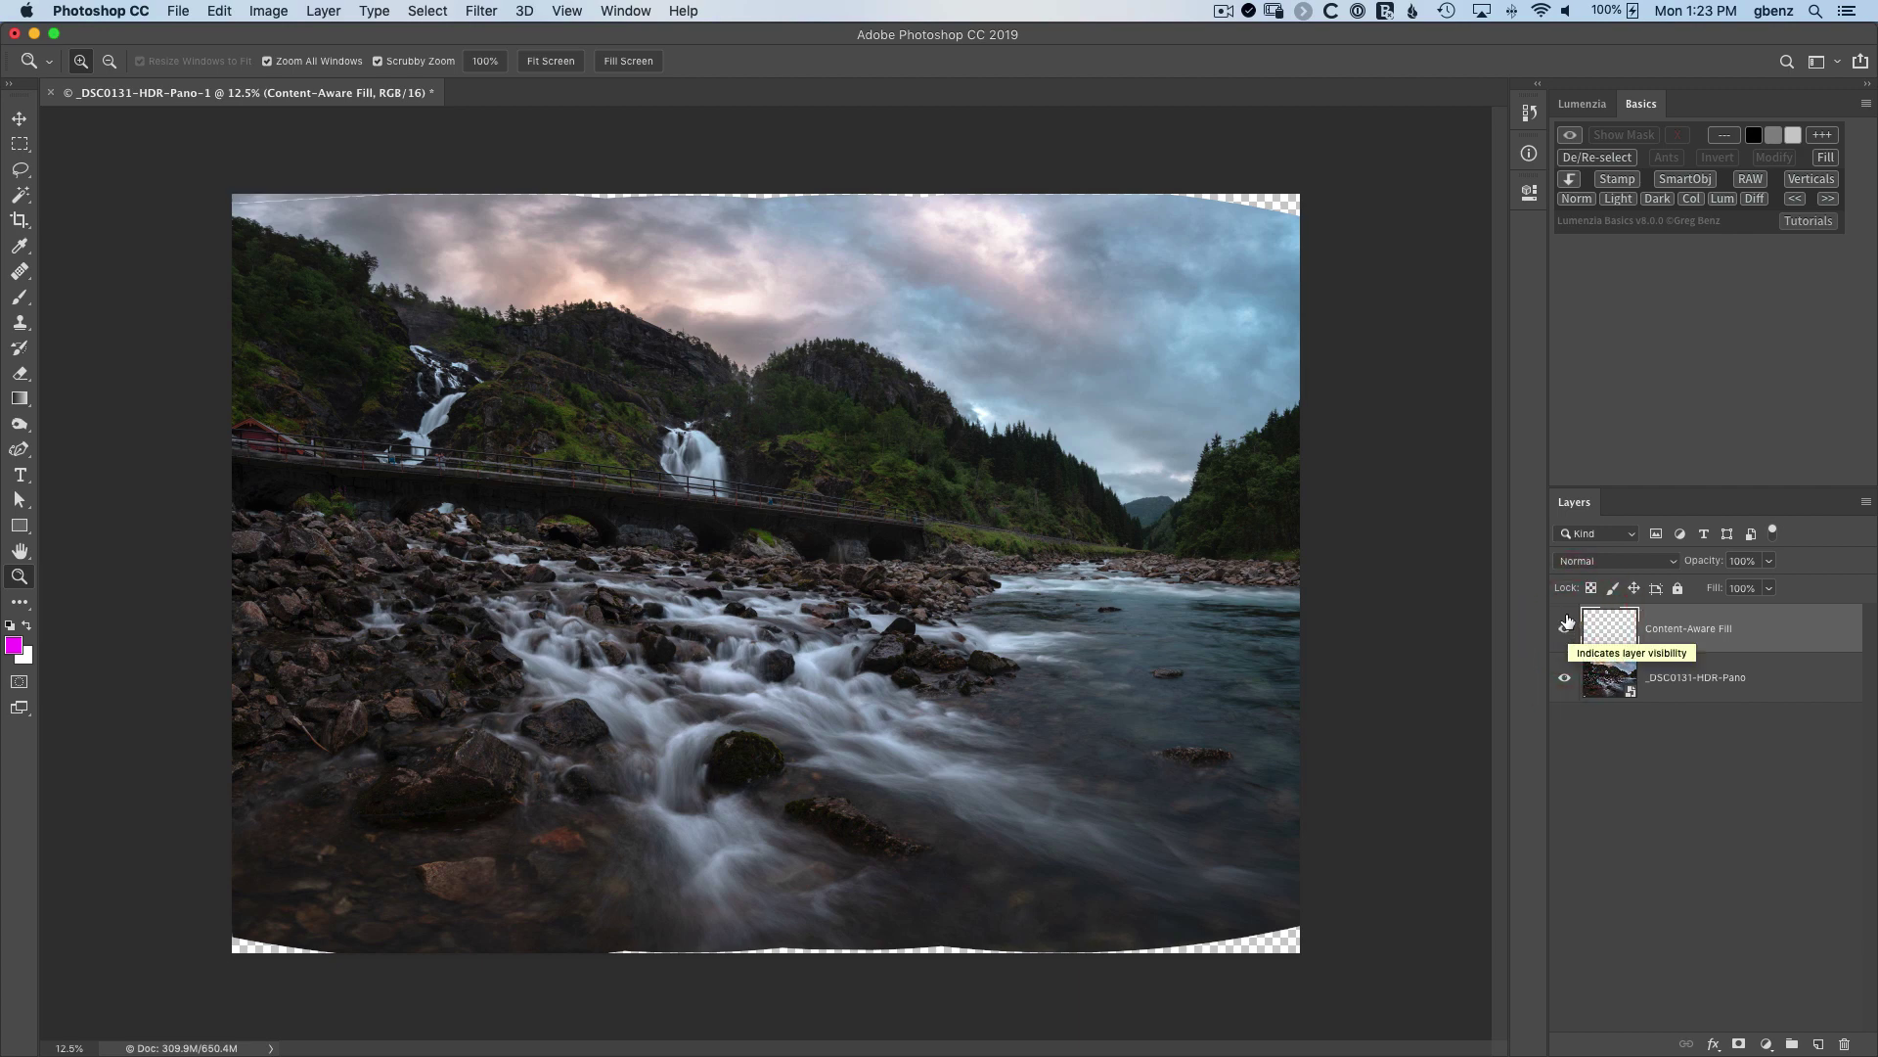
click(1617, 180)
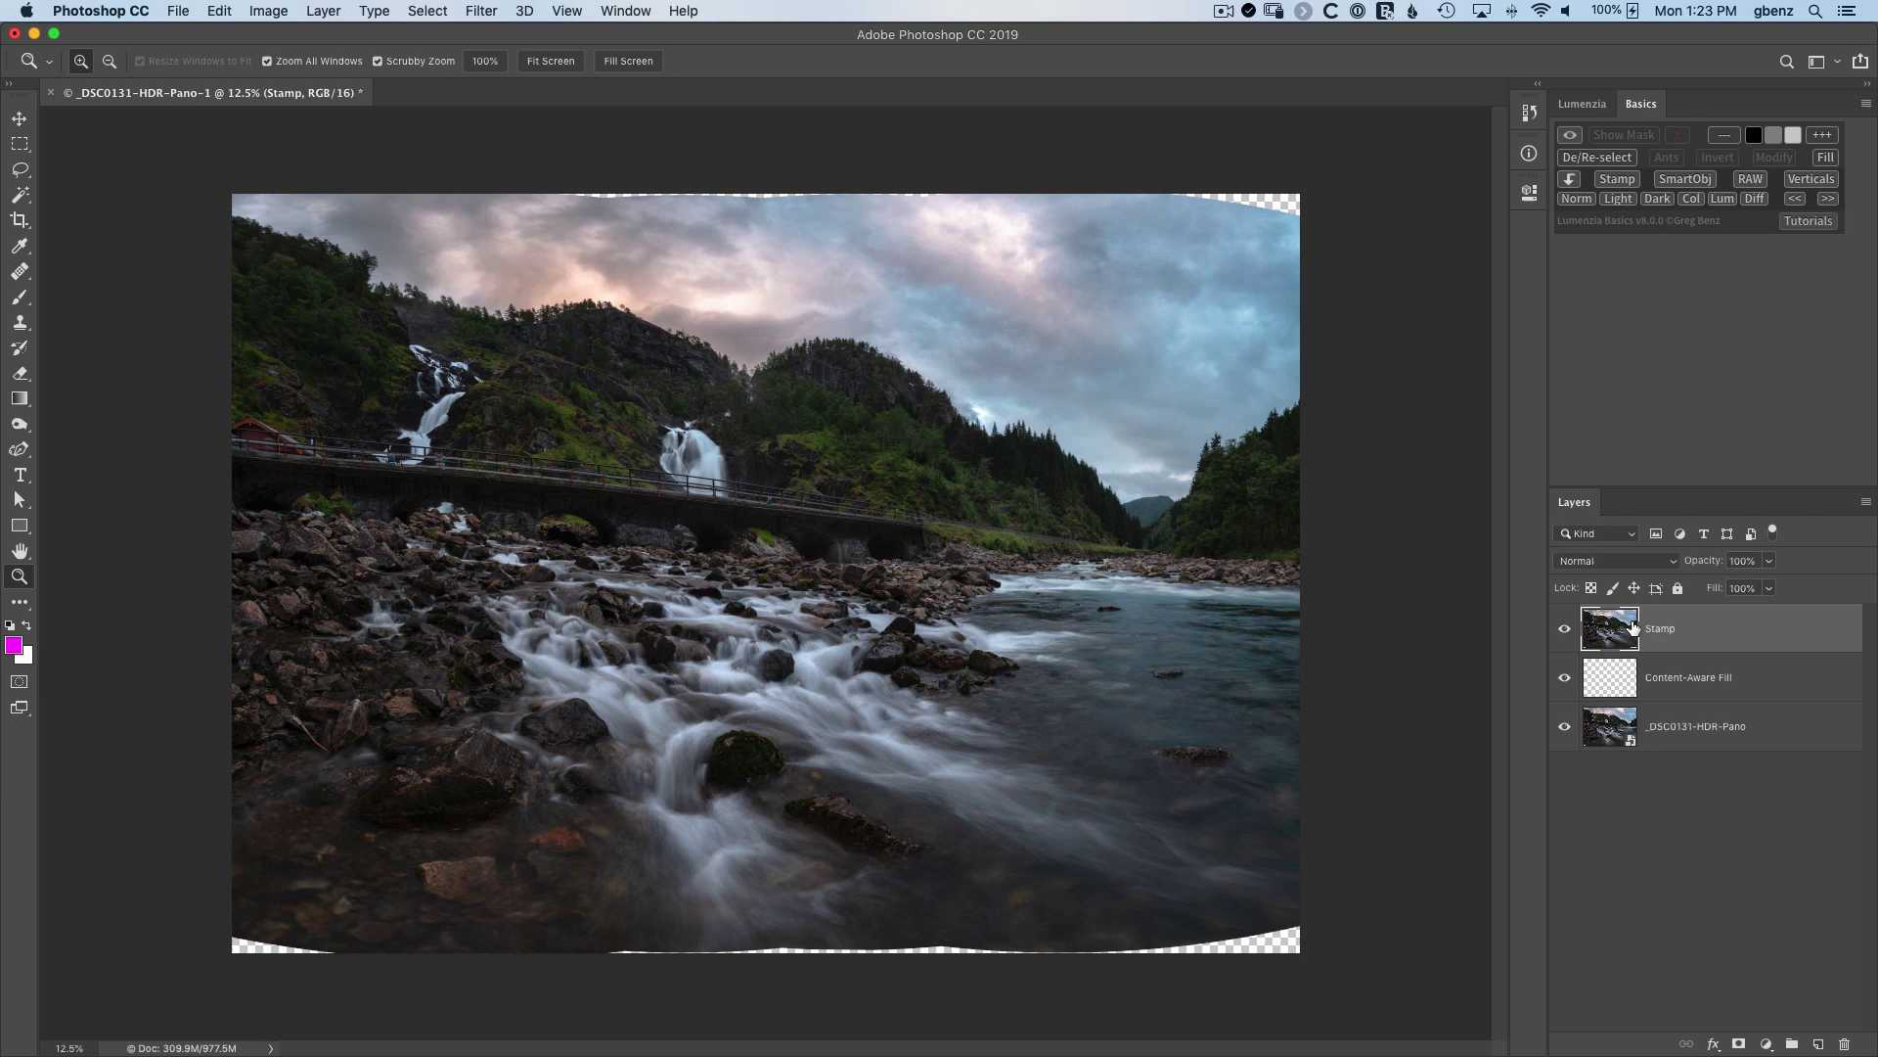
drag(1624, 629, 1843, 1045)
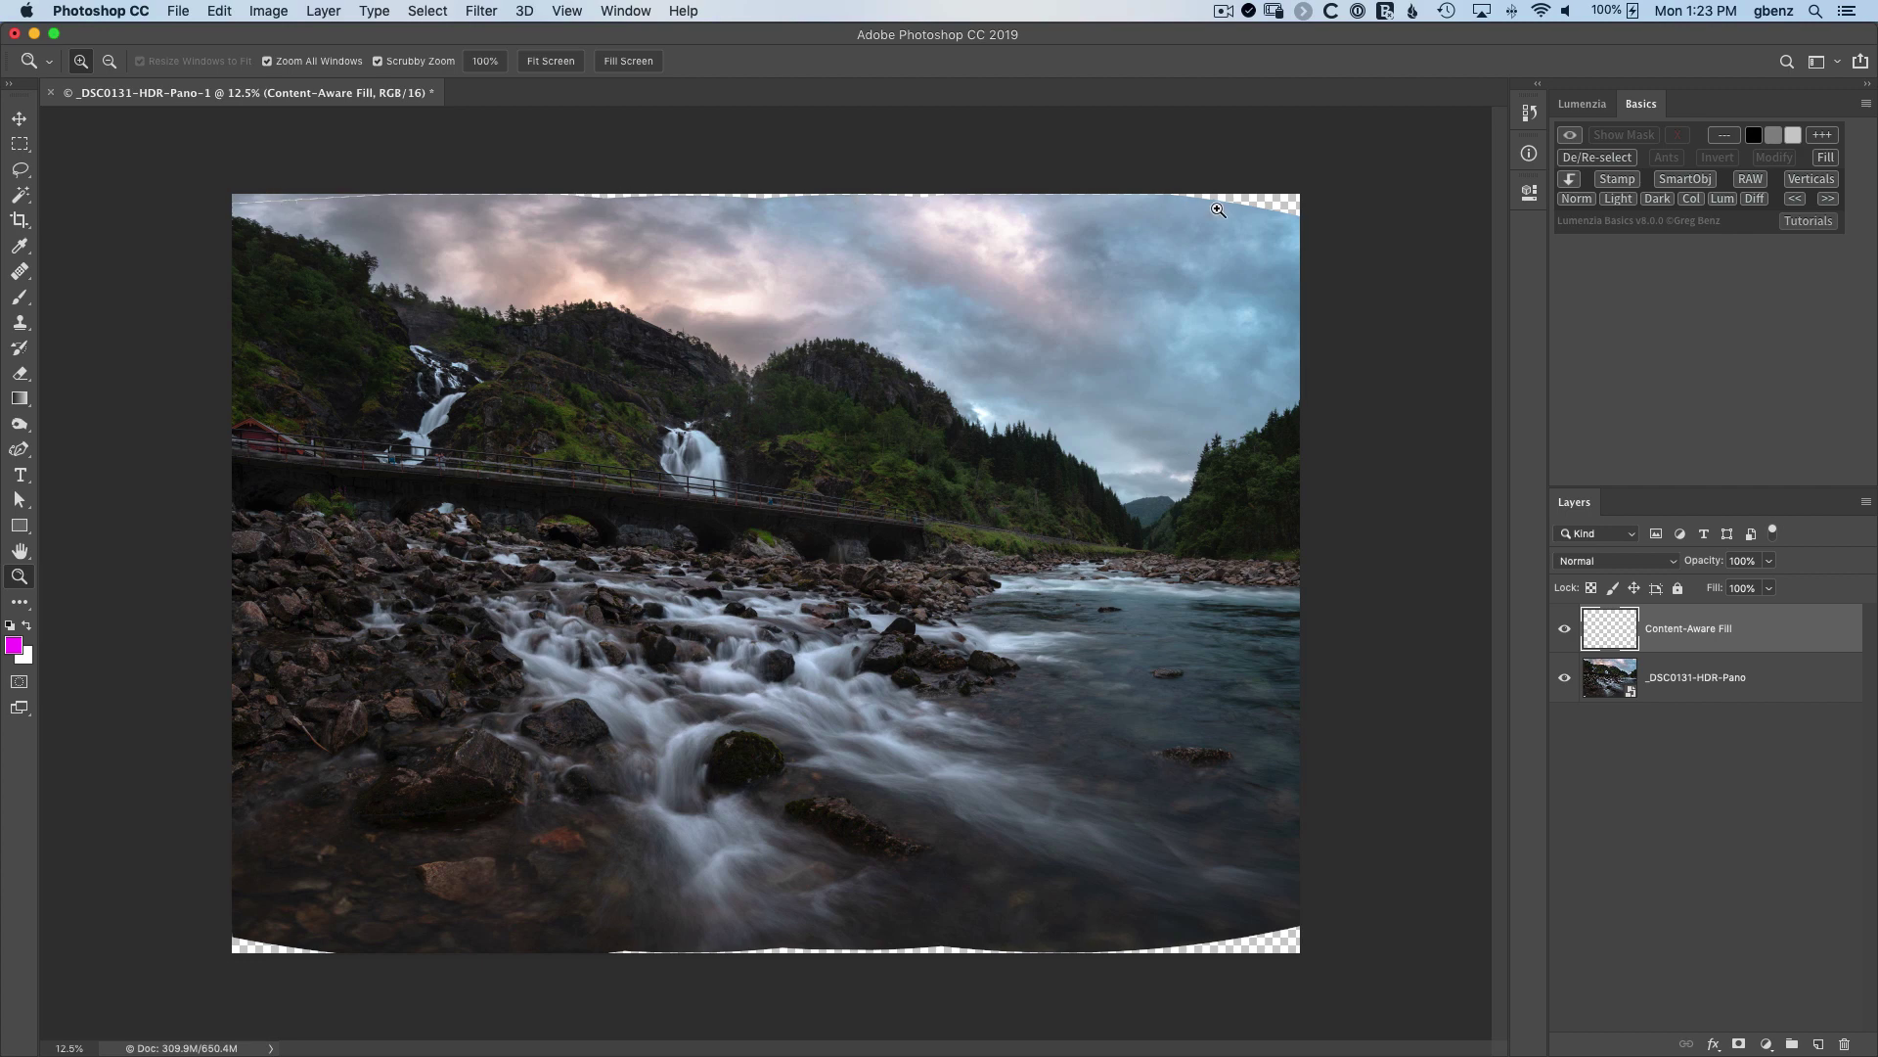
Delete the partial fill layer and use Lumenzia's Fill to content-aware fill all transparent edges
drag(1693, 626, 1846, 1043)
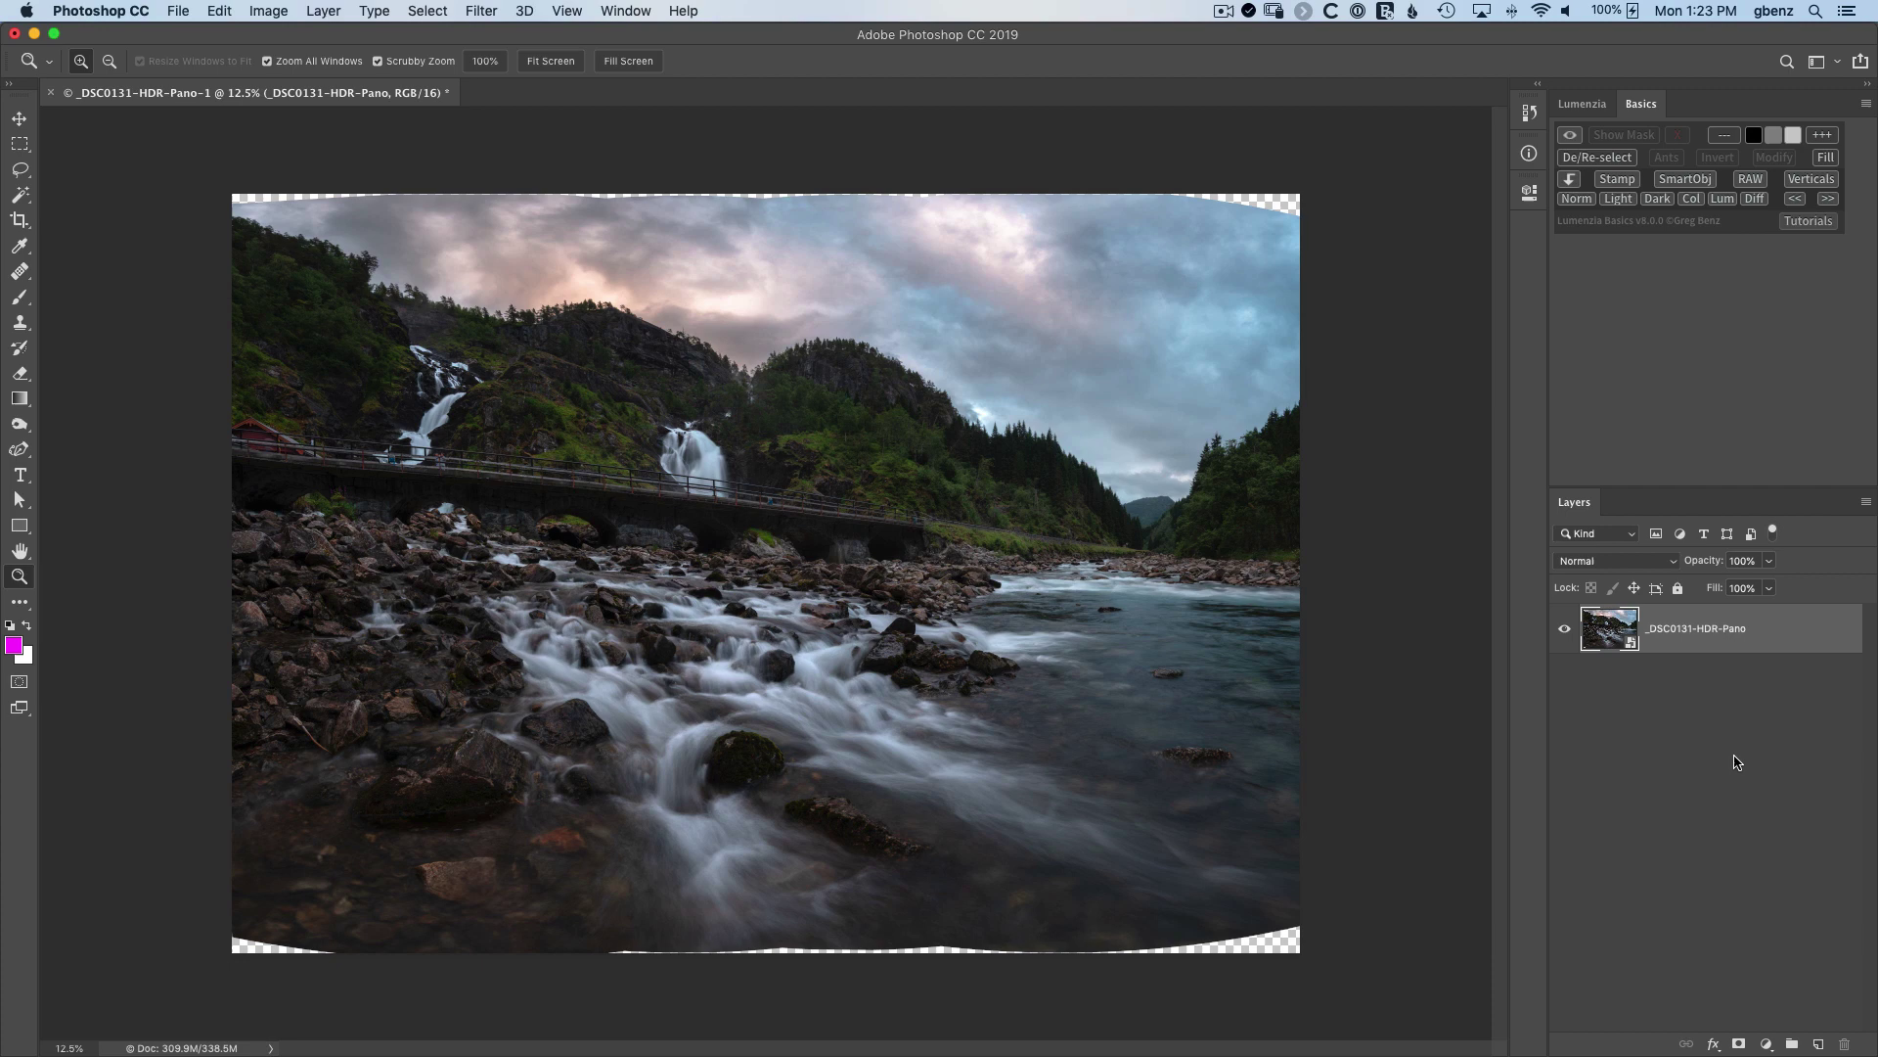
click(1825, 157)
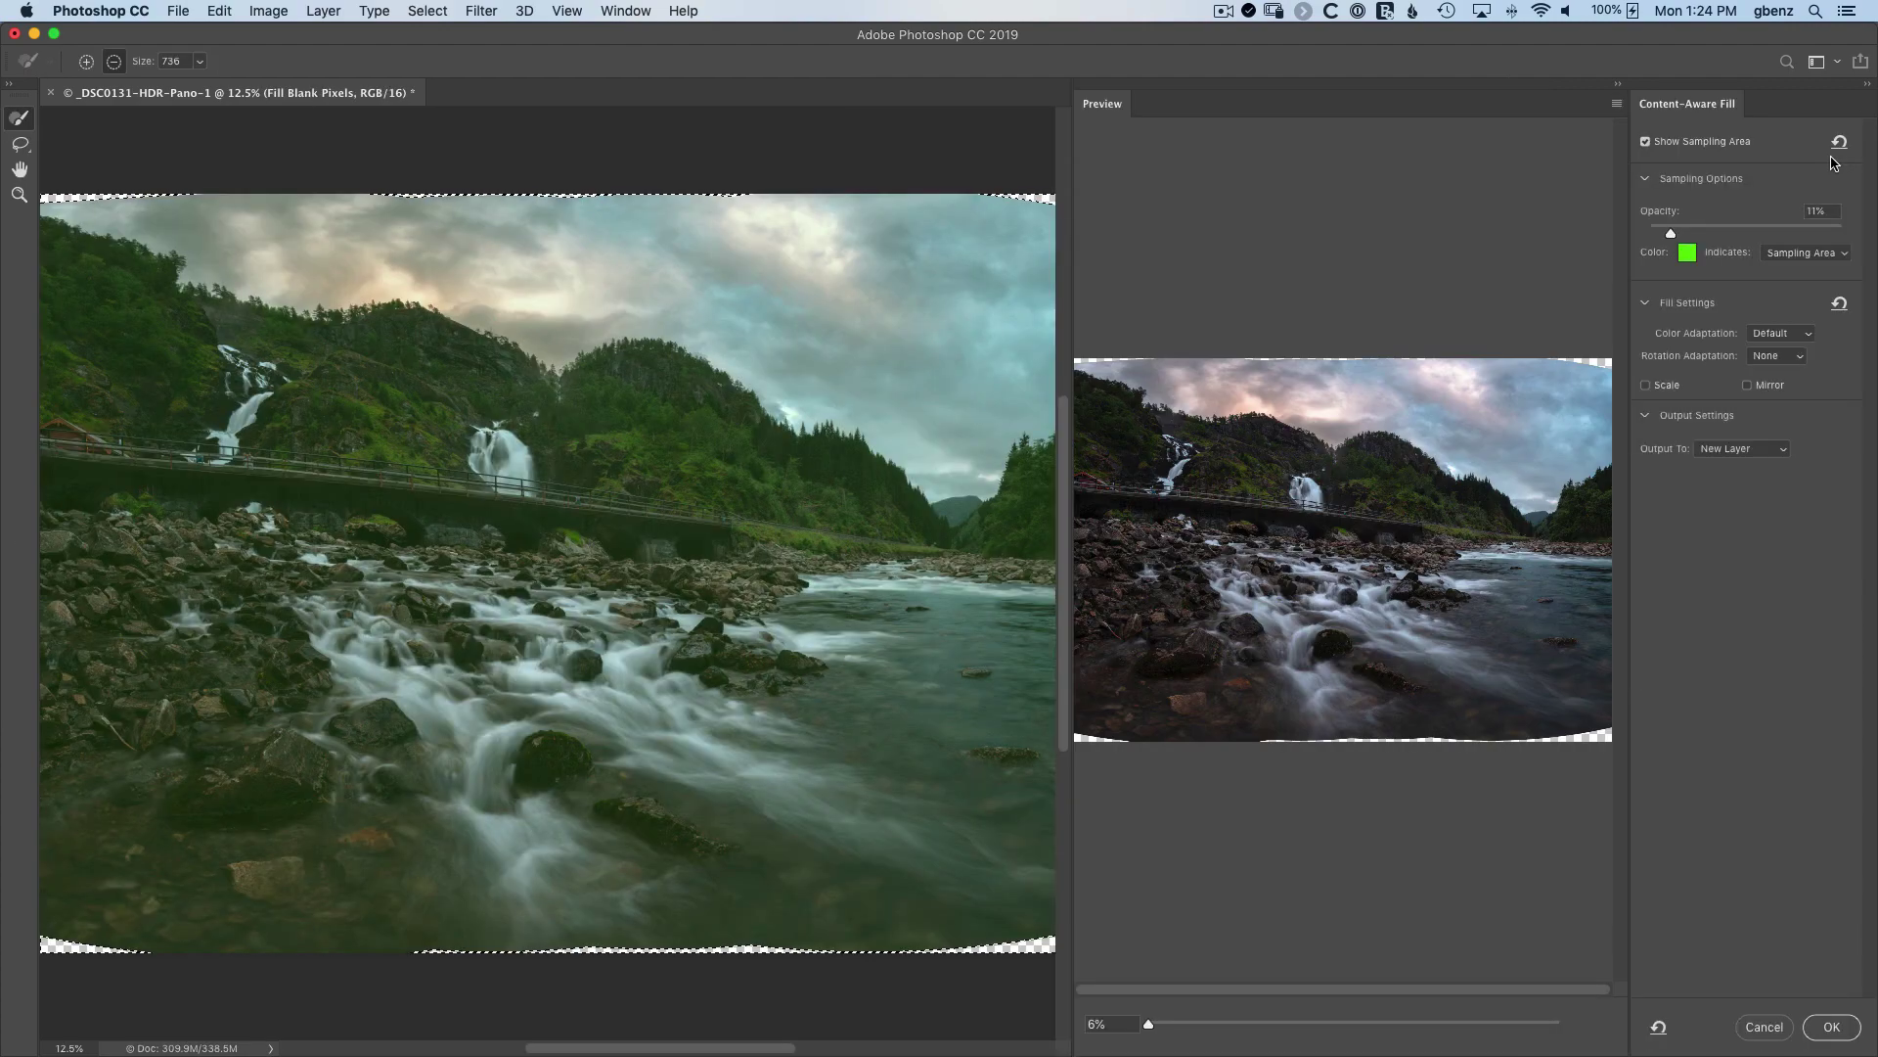
click(1839, 1031)
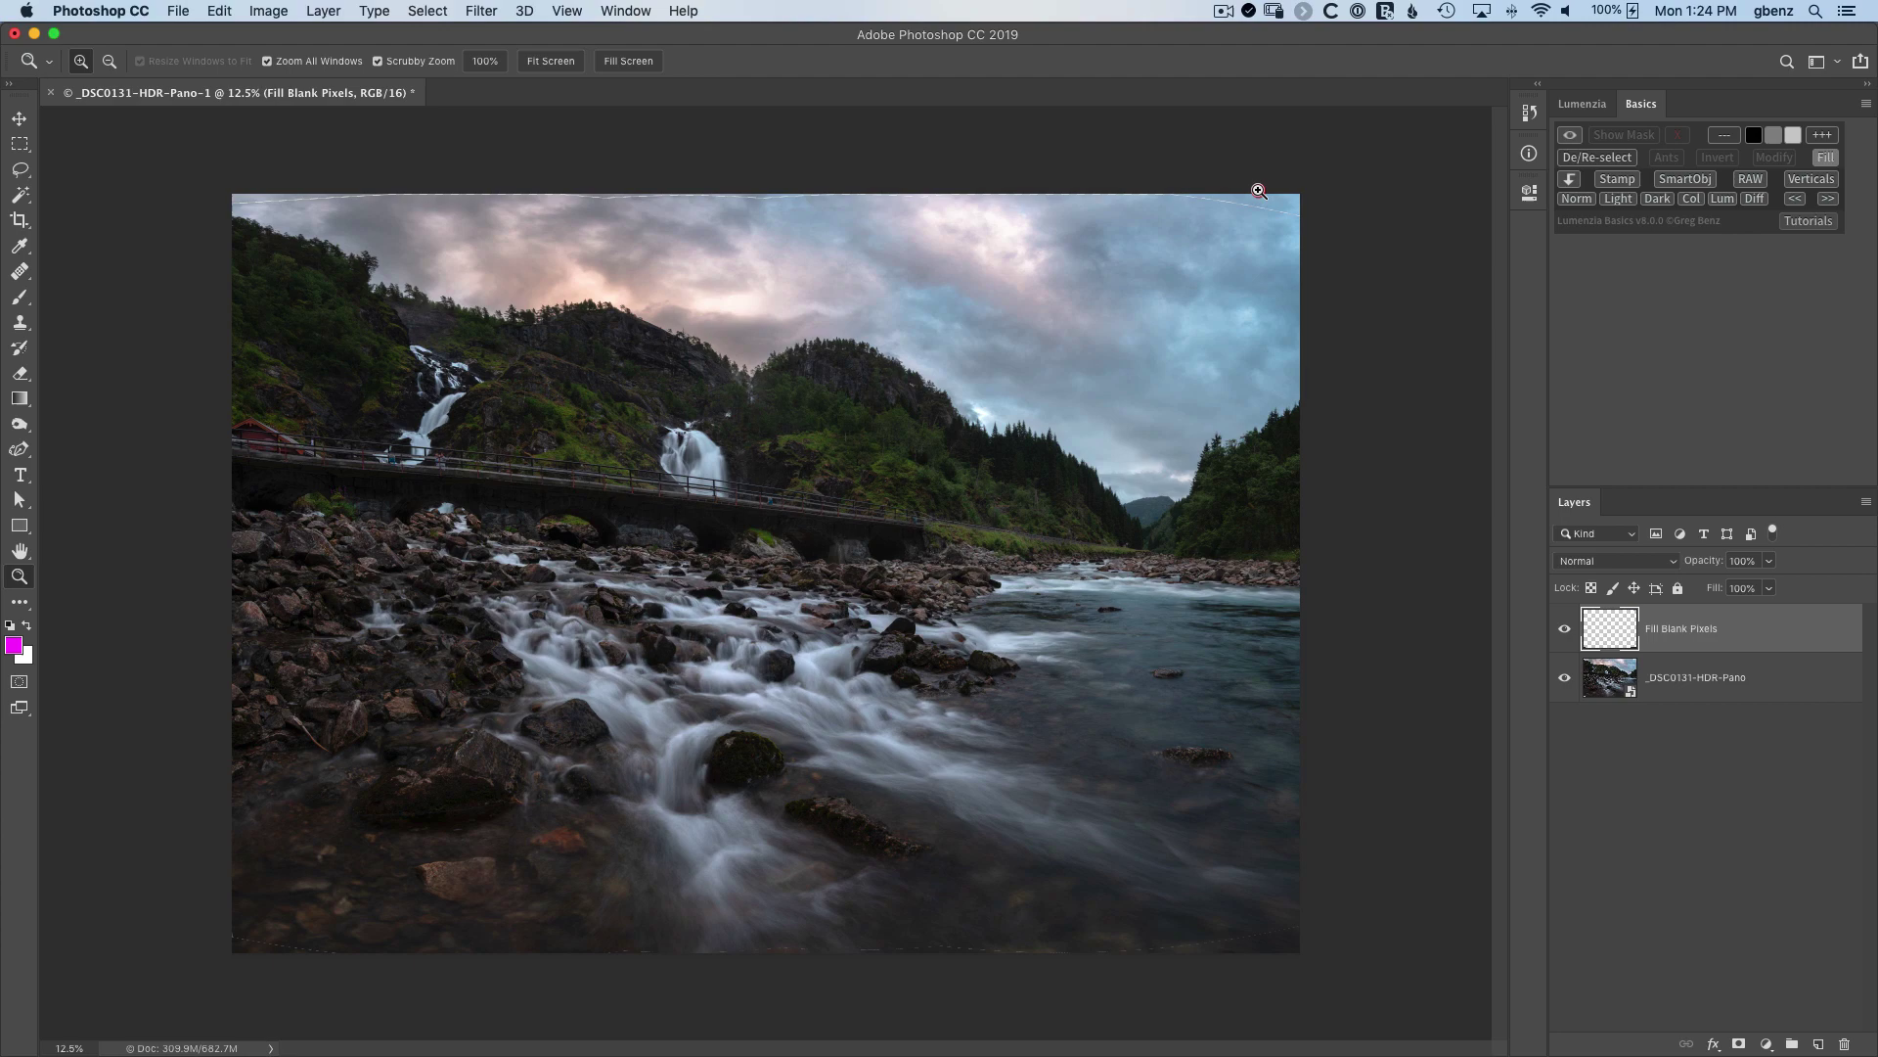
drag(1272, 236, 1246, 385)
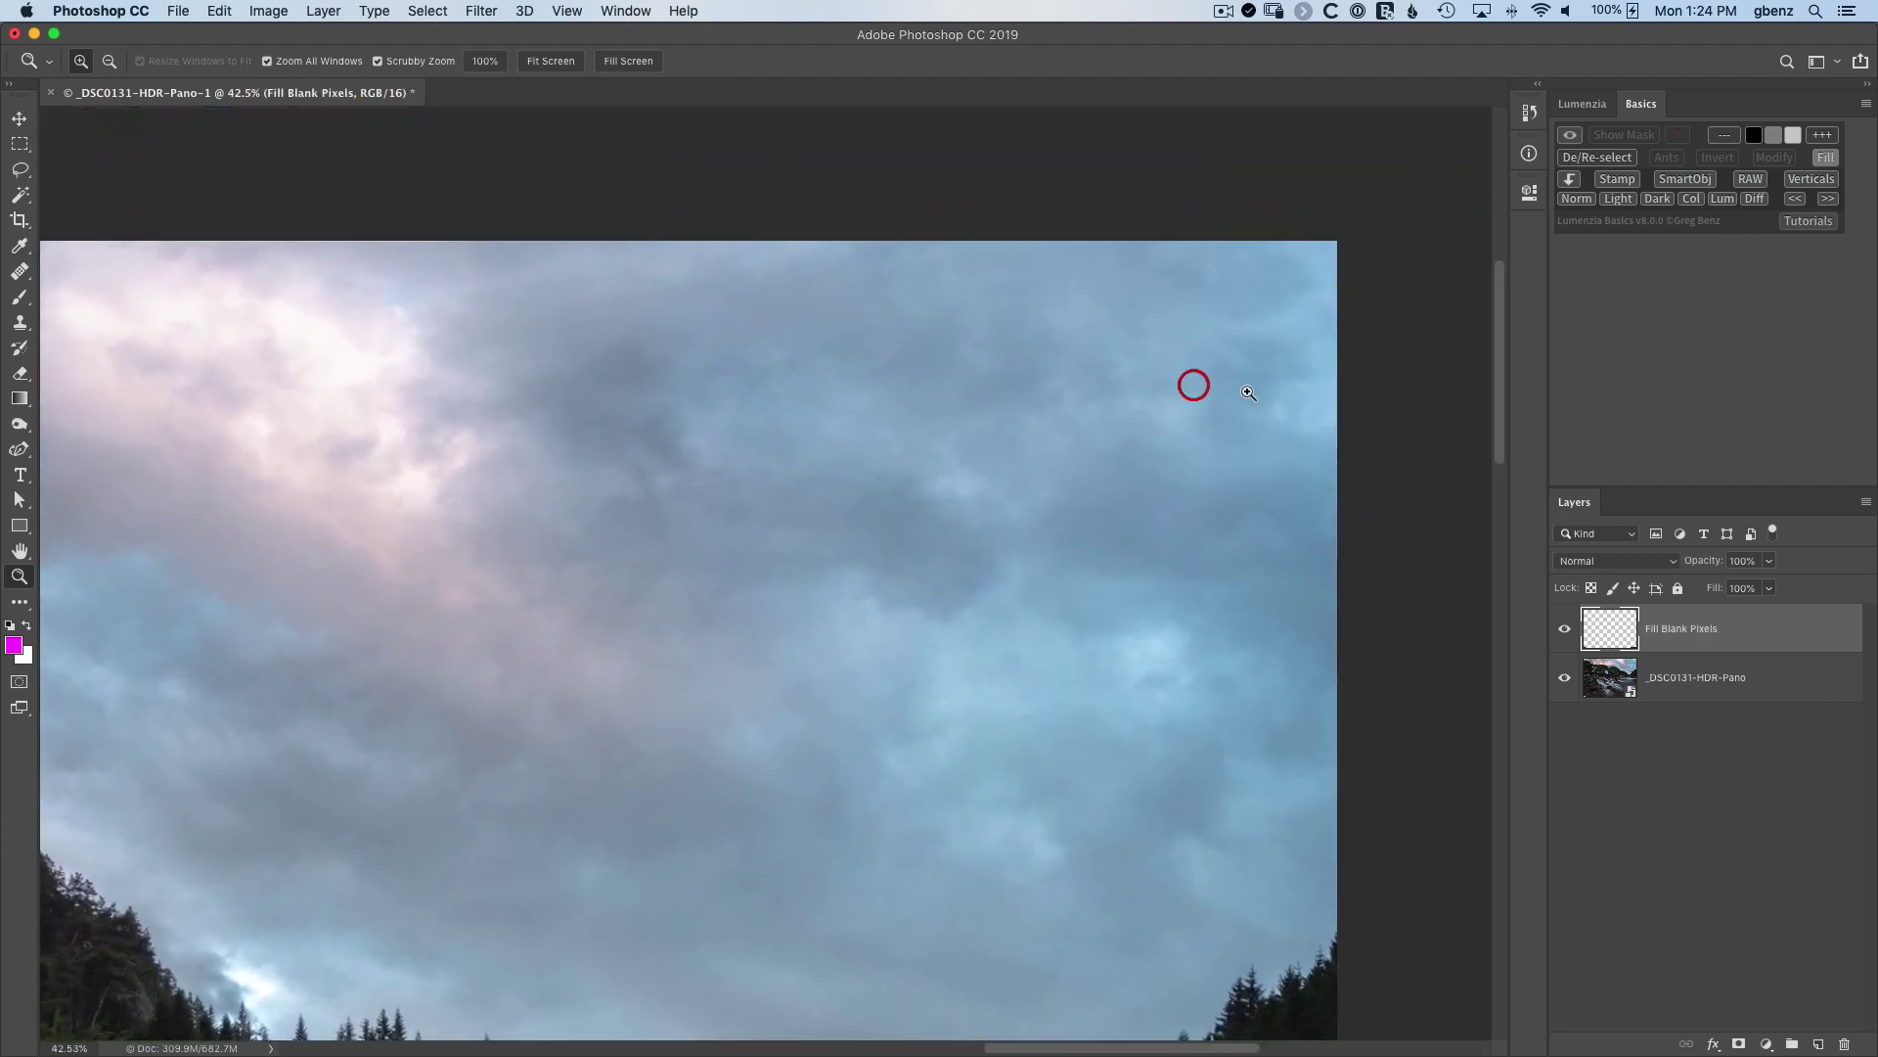
drag(1501, 396, 1553, 844)
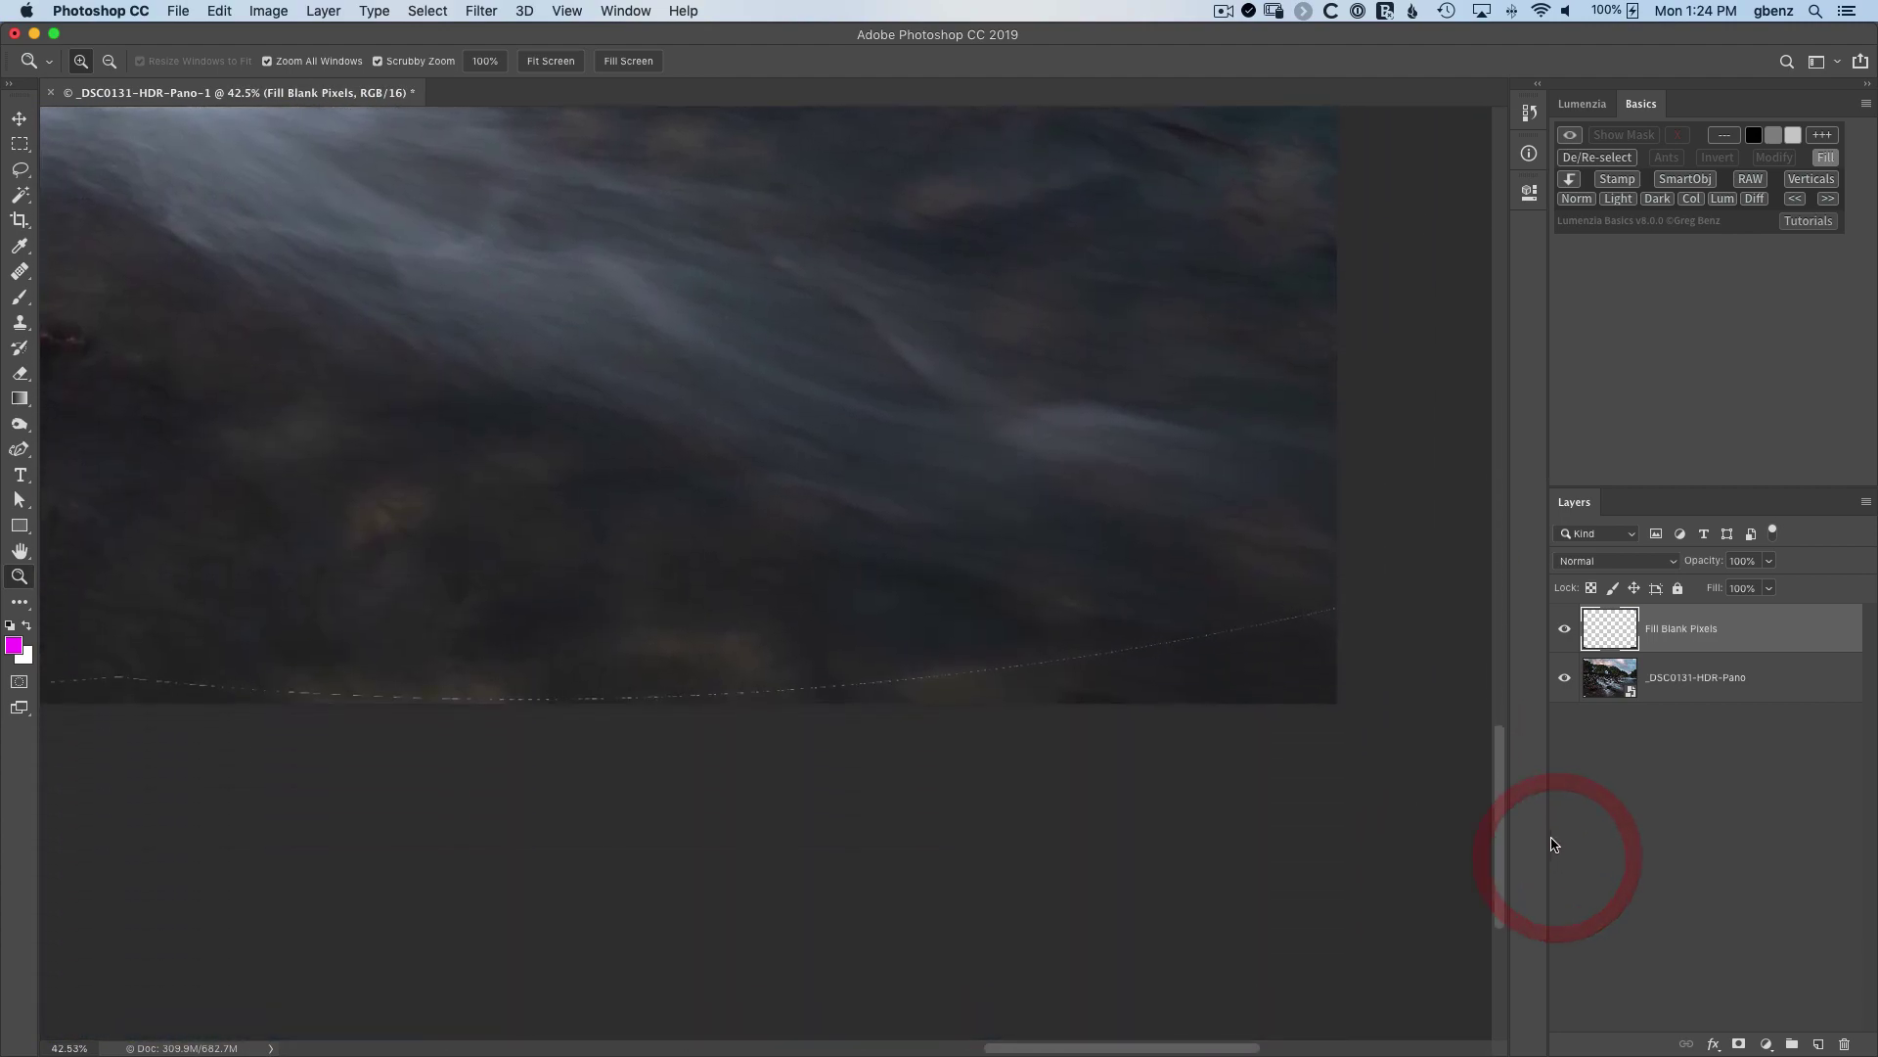
drag(1216, 679, 1262, 707)
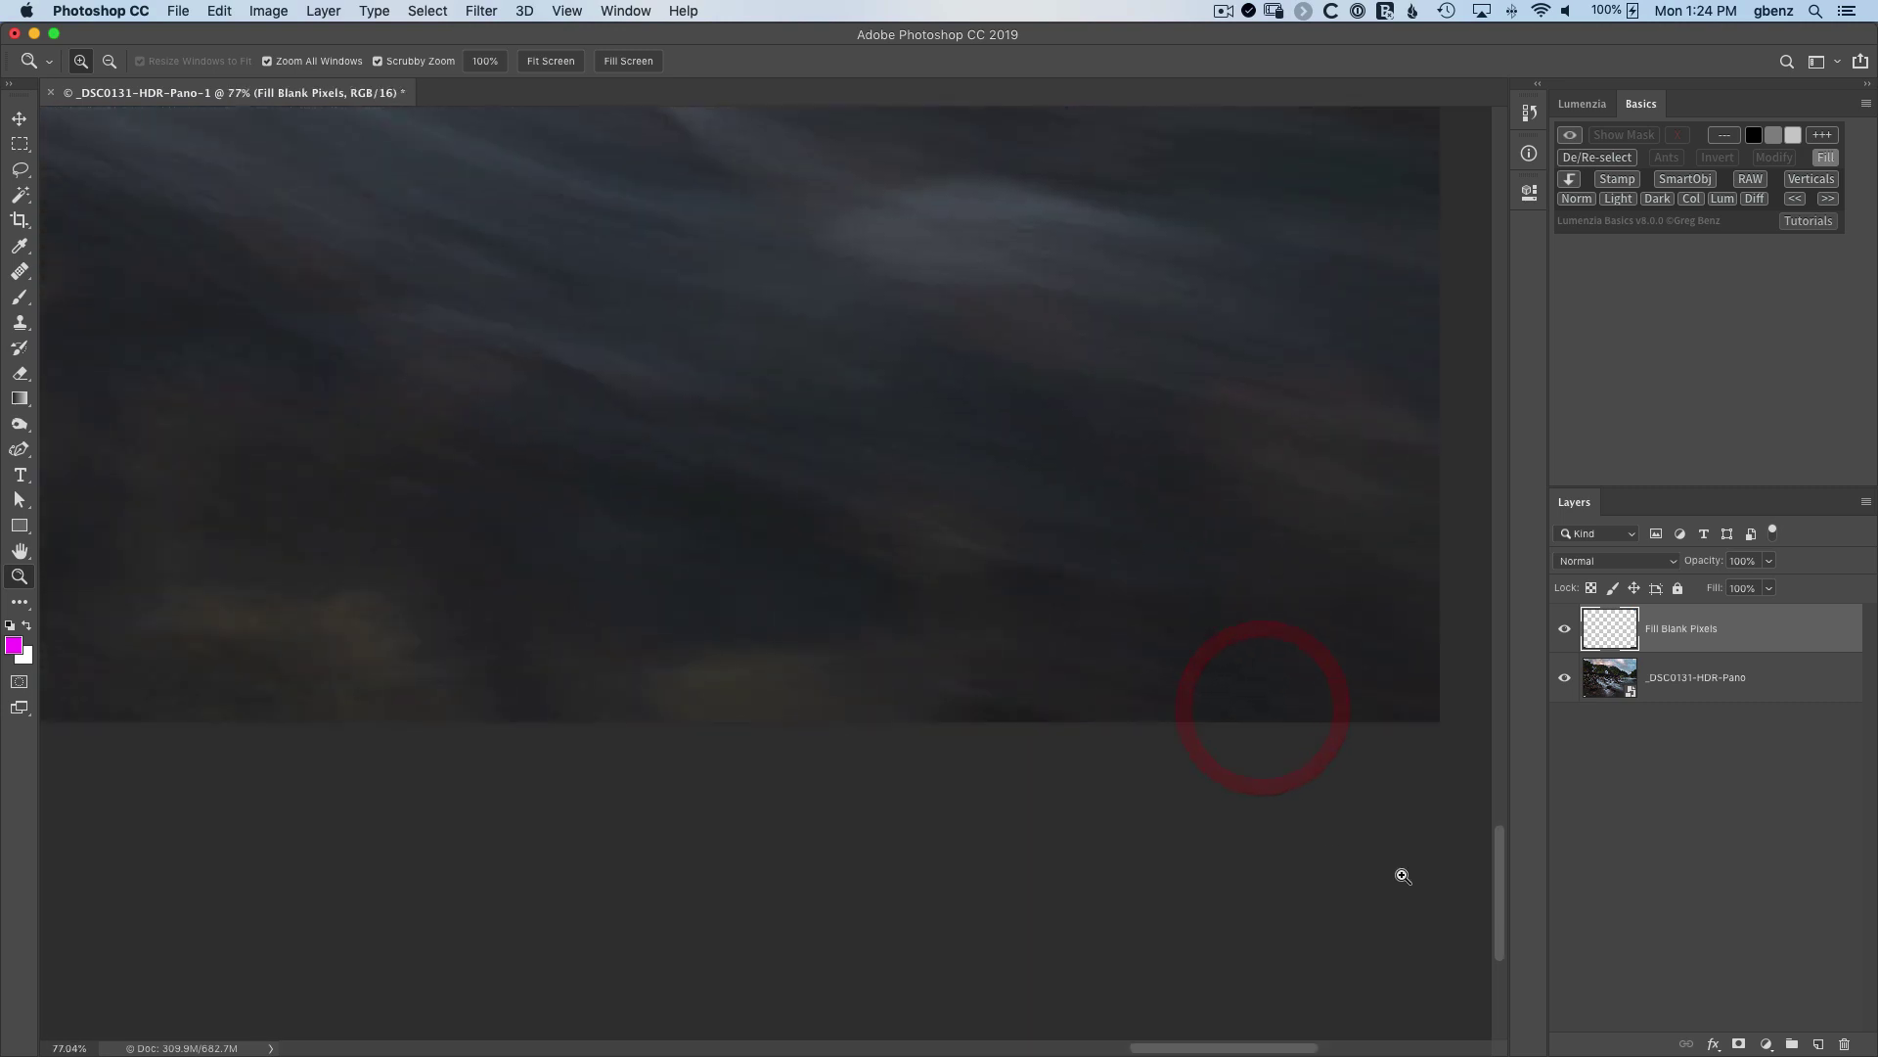
drag(1288, 1045, 529, 1018)
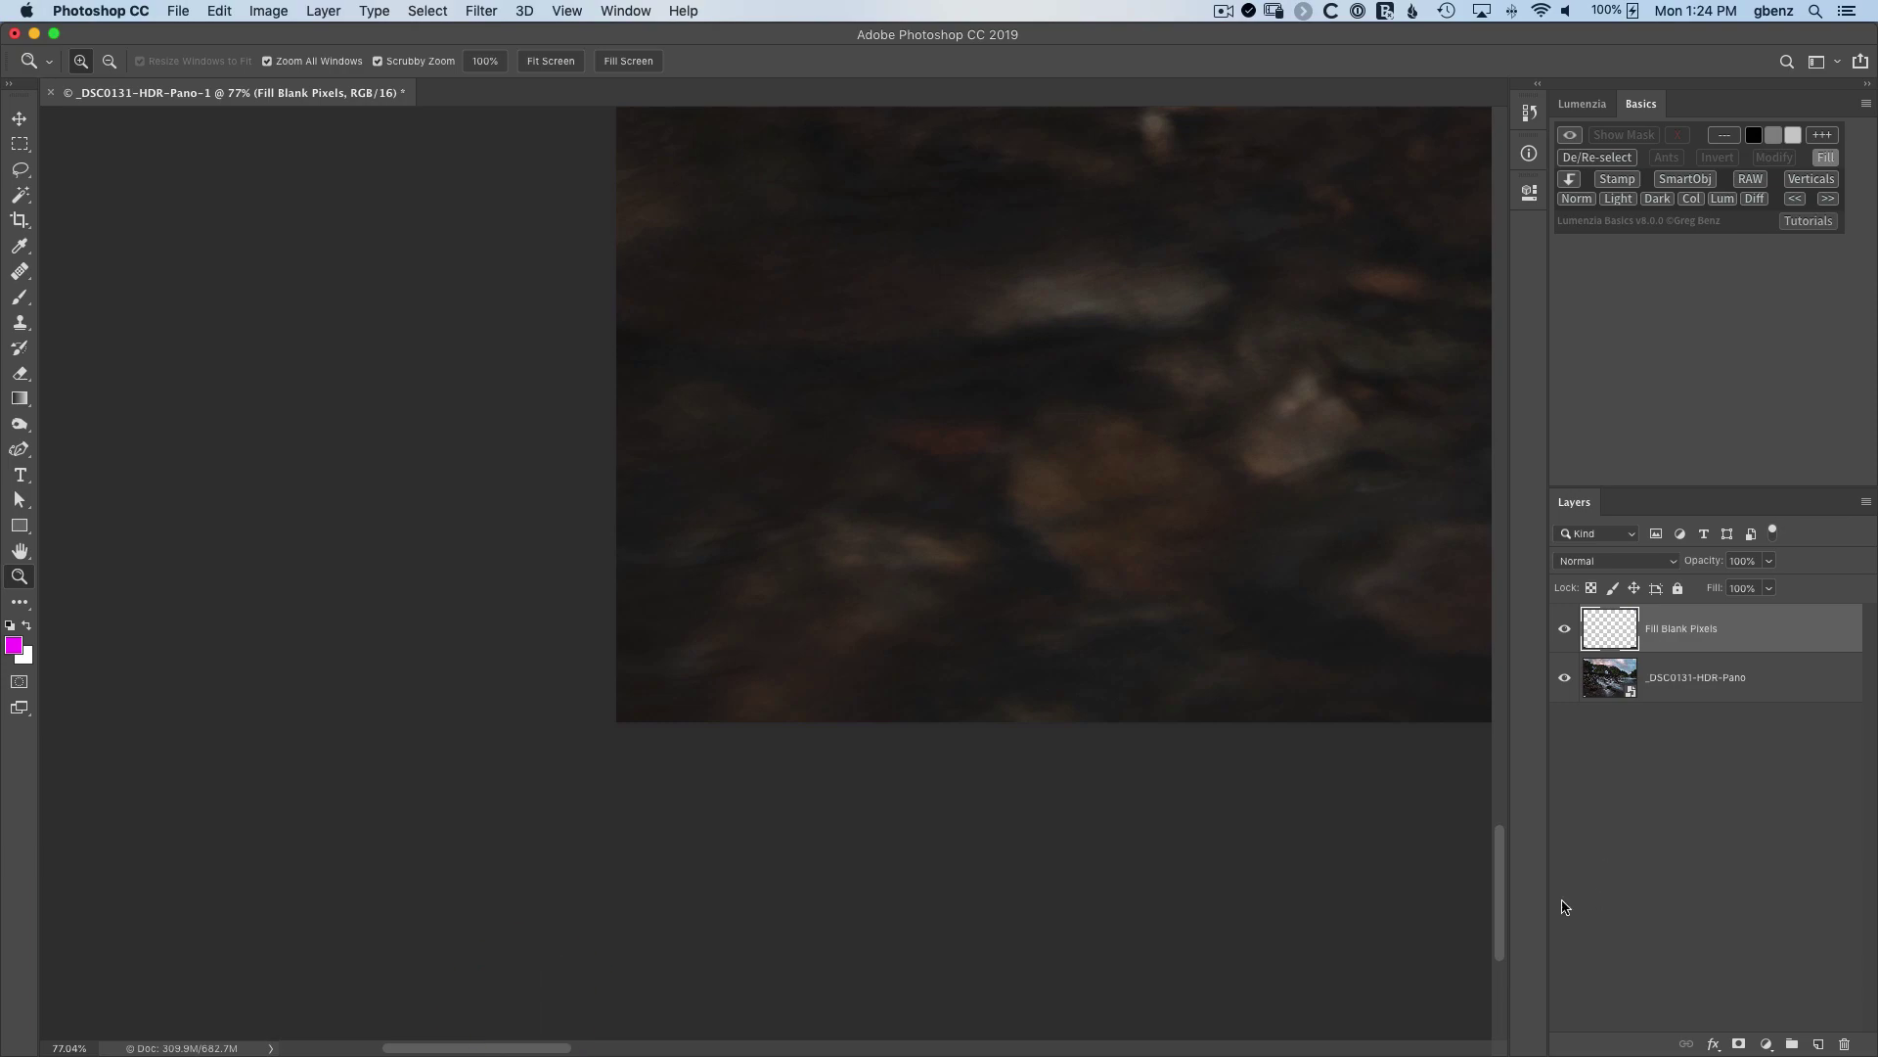
drag(1500, 908, 1508, 279)
key(super+0)
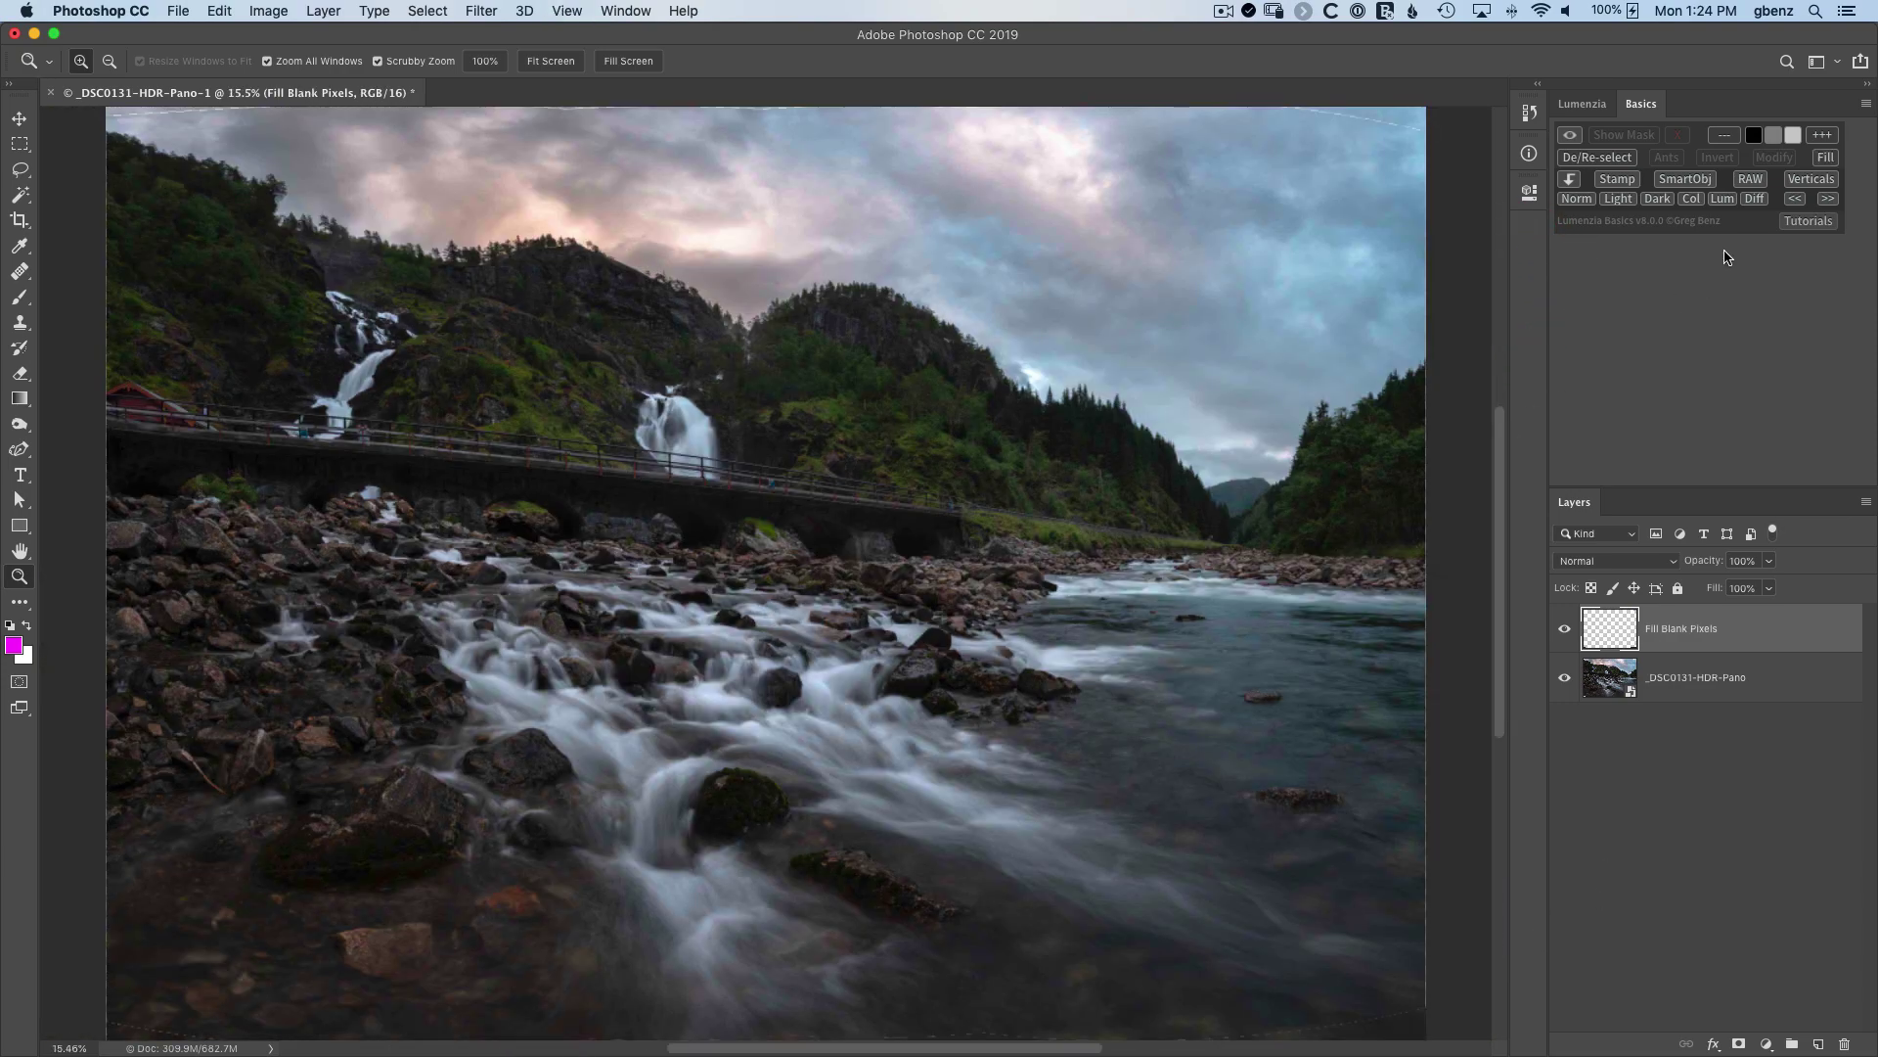
click(1825, 159)
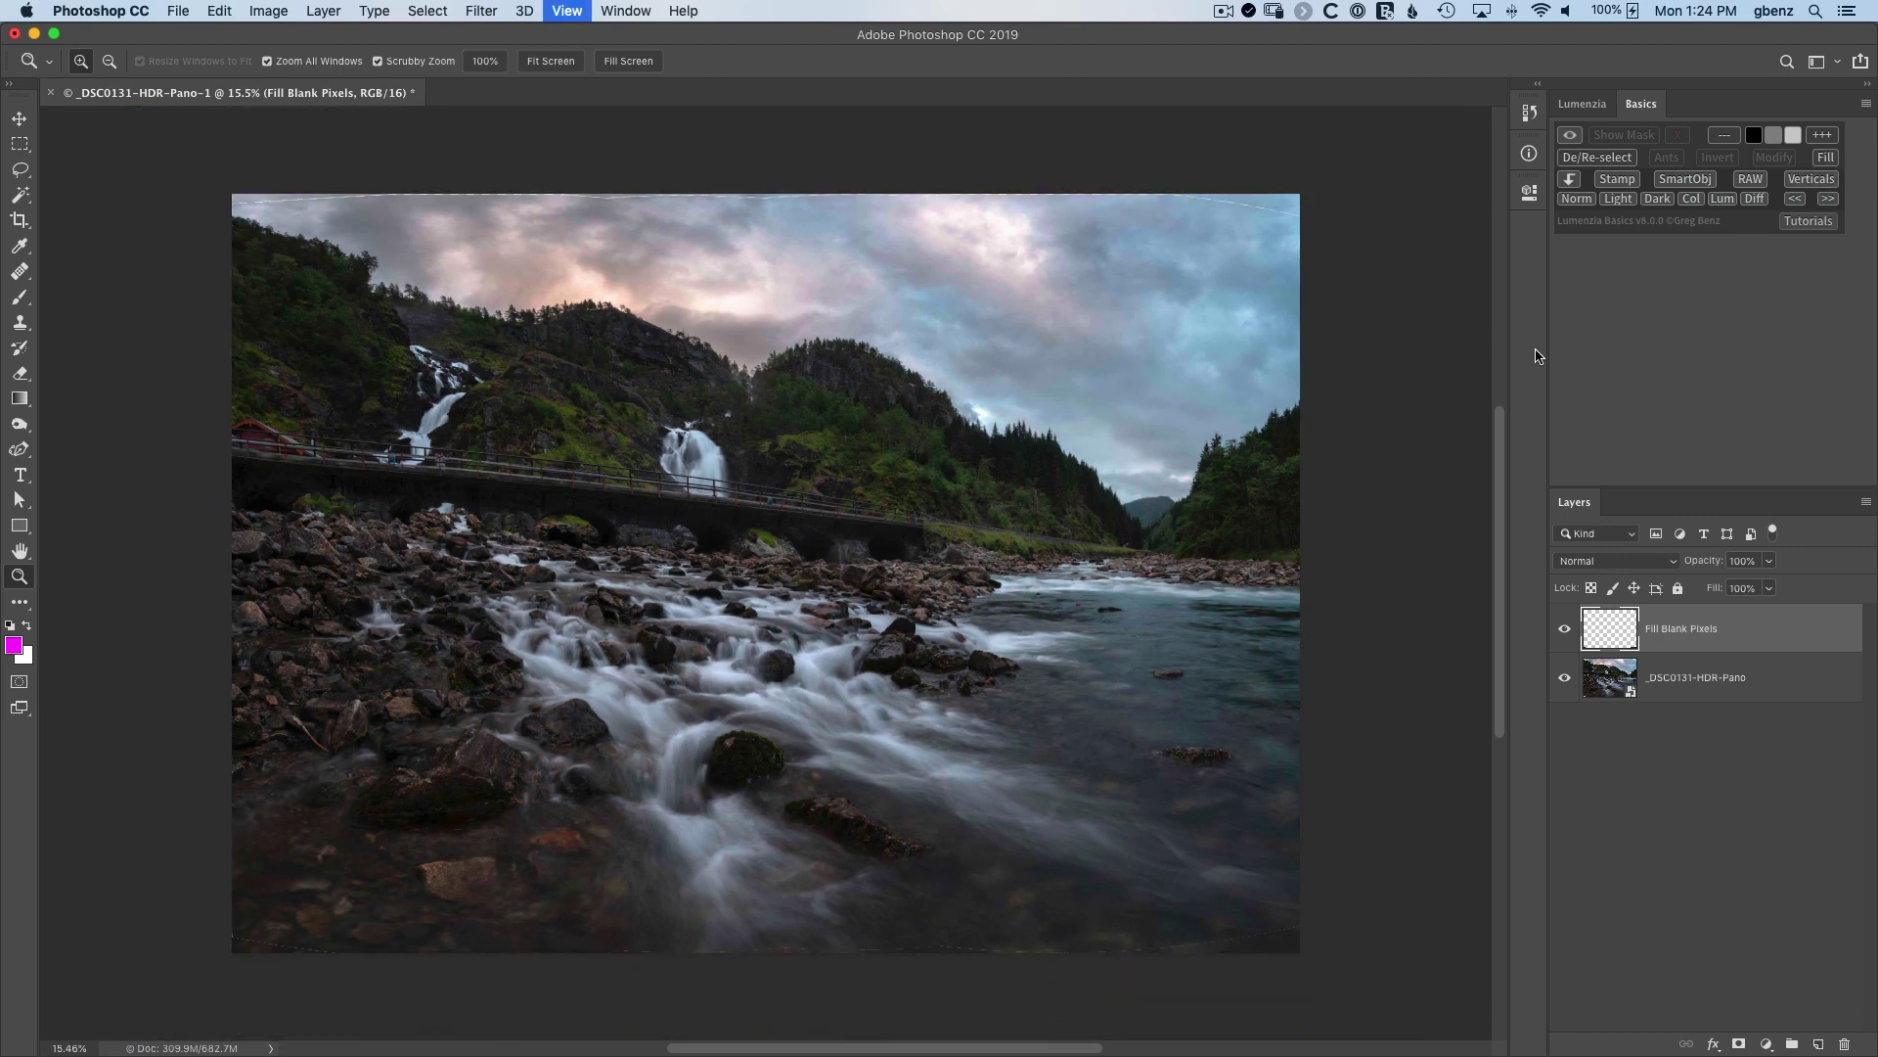
click(1610, 687)
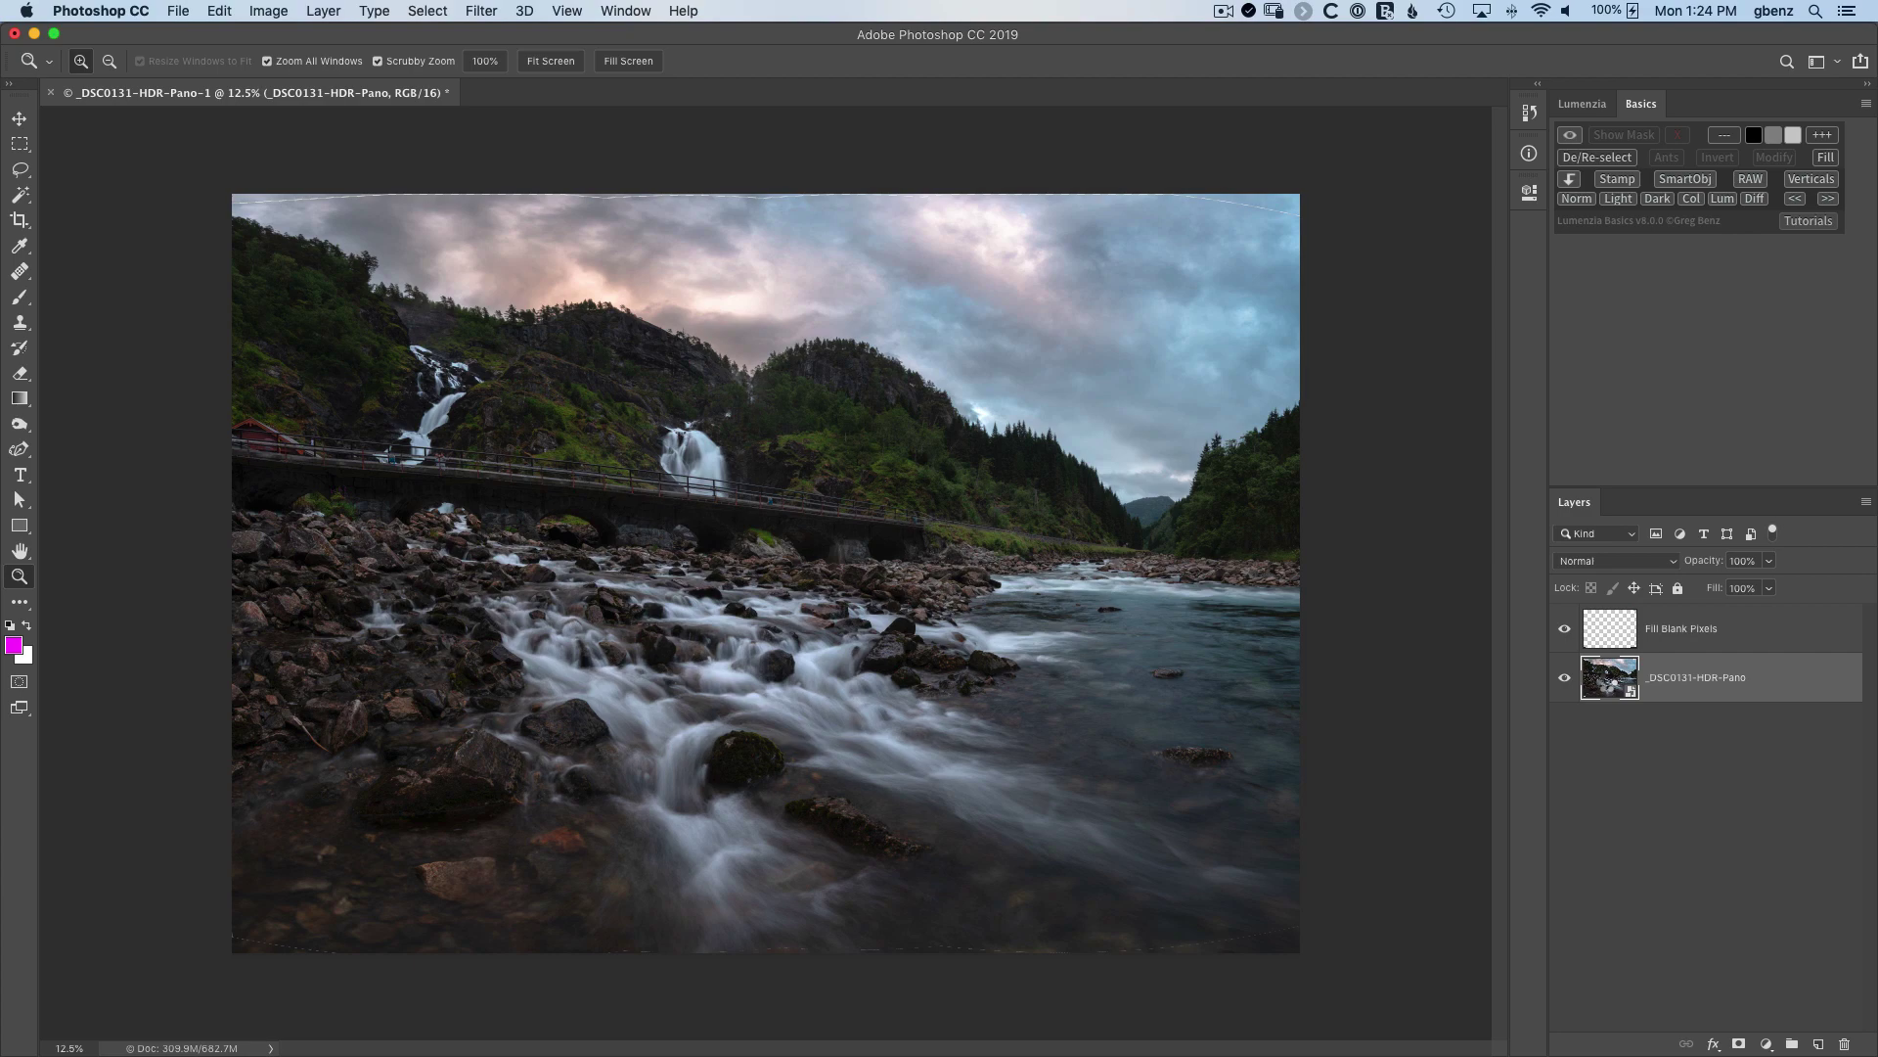
double_click(1609, 685)
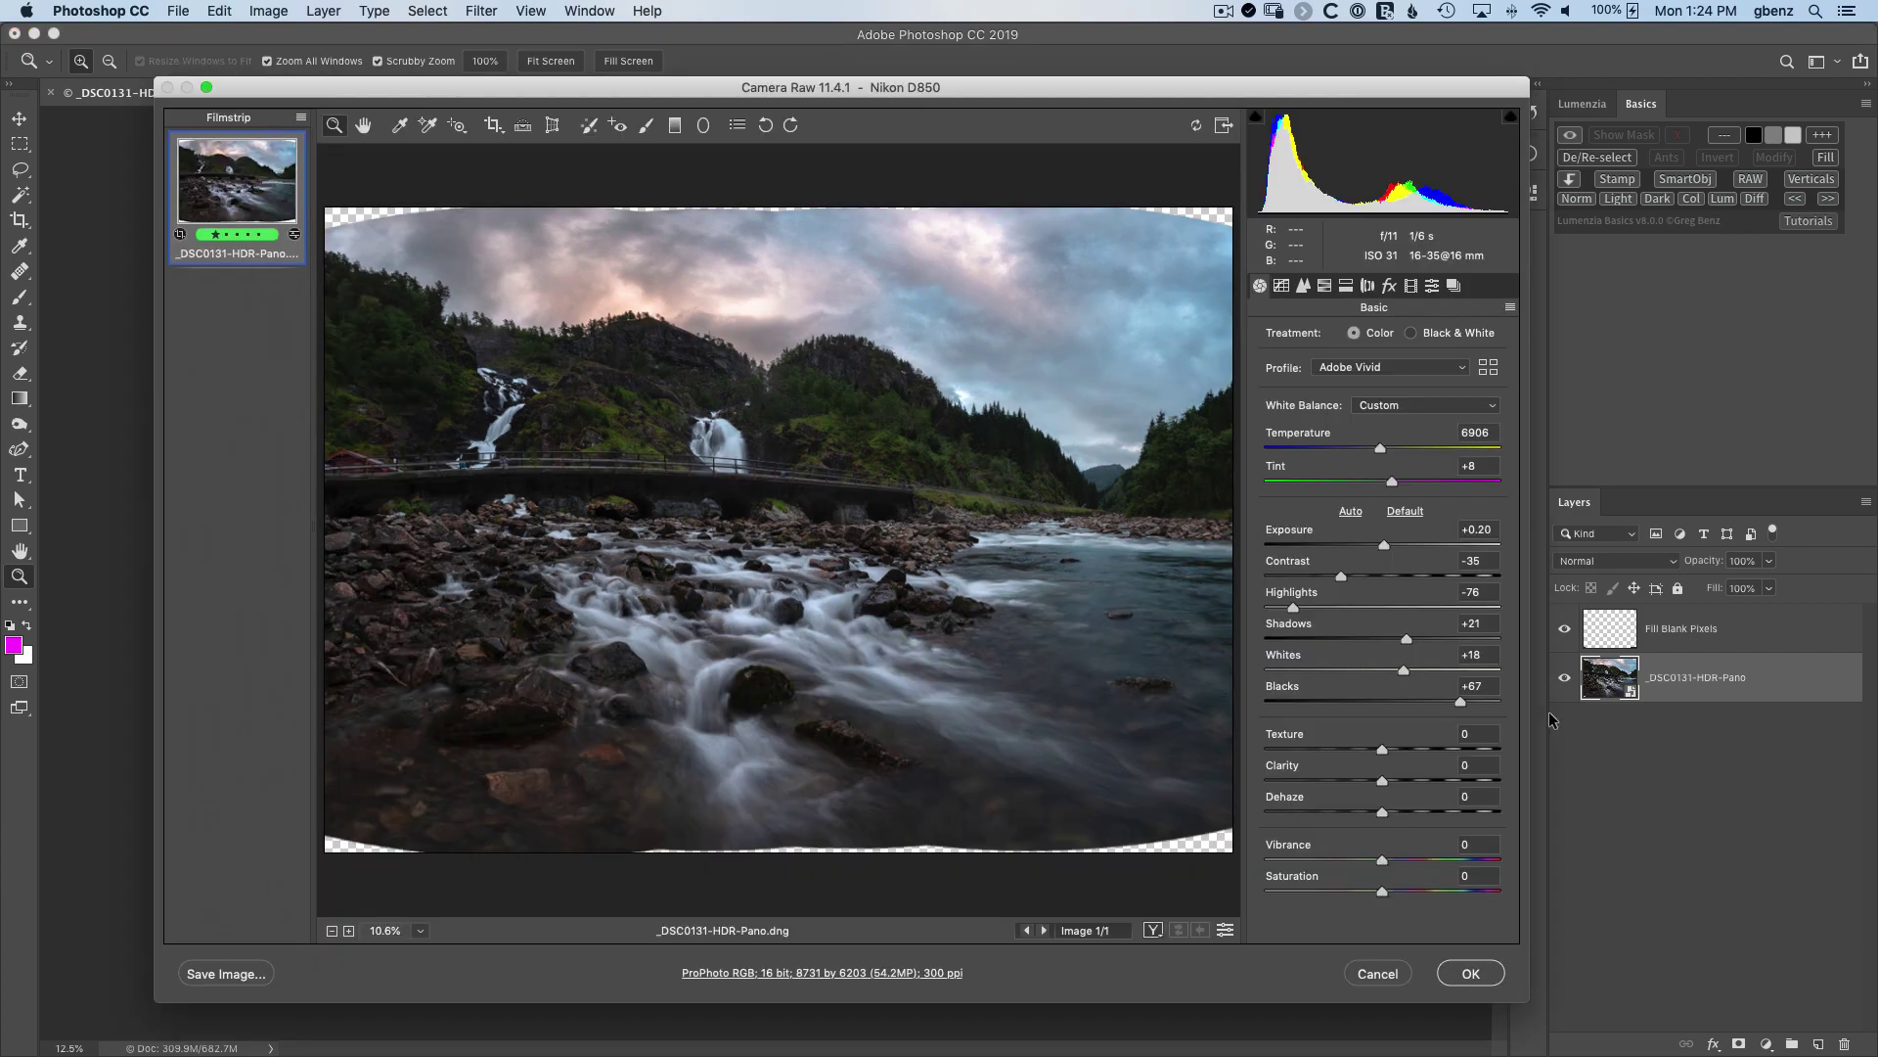
click(1387, 977)
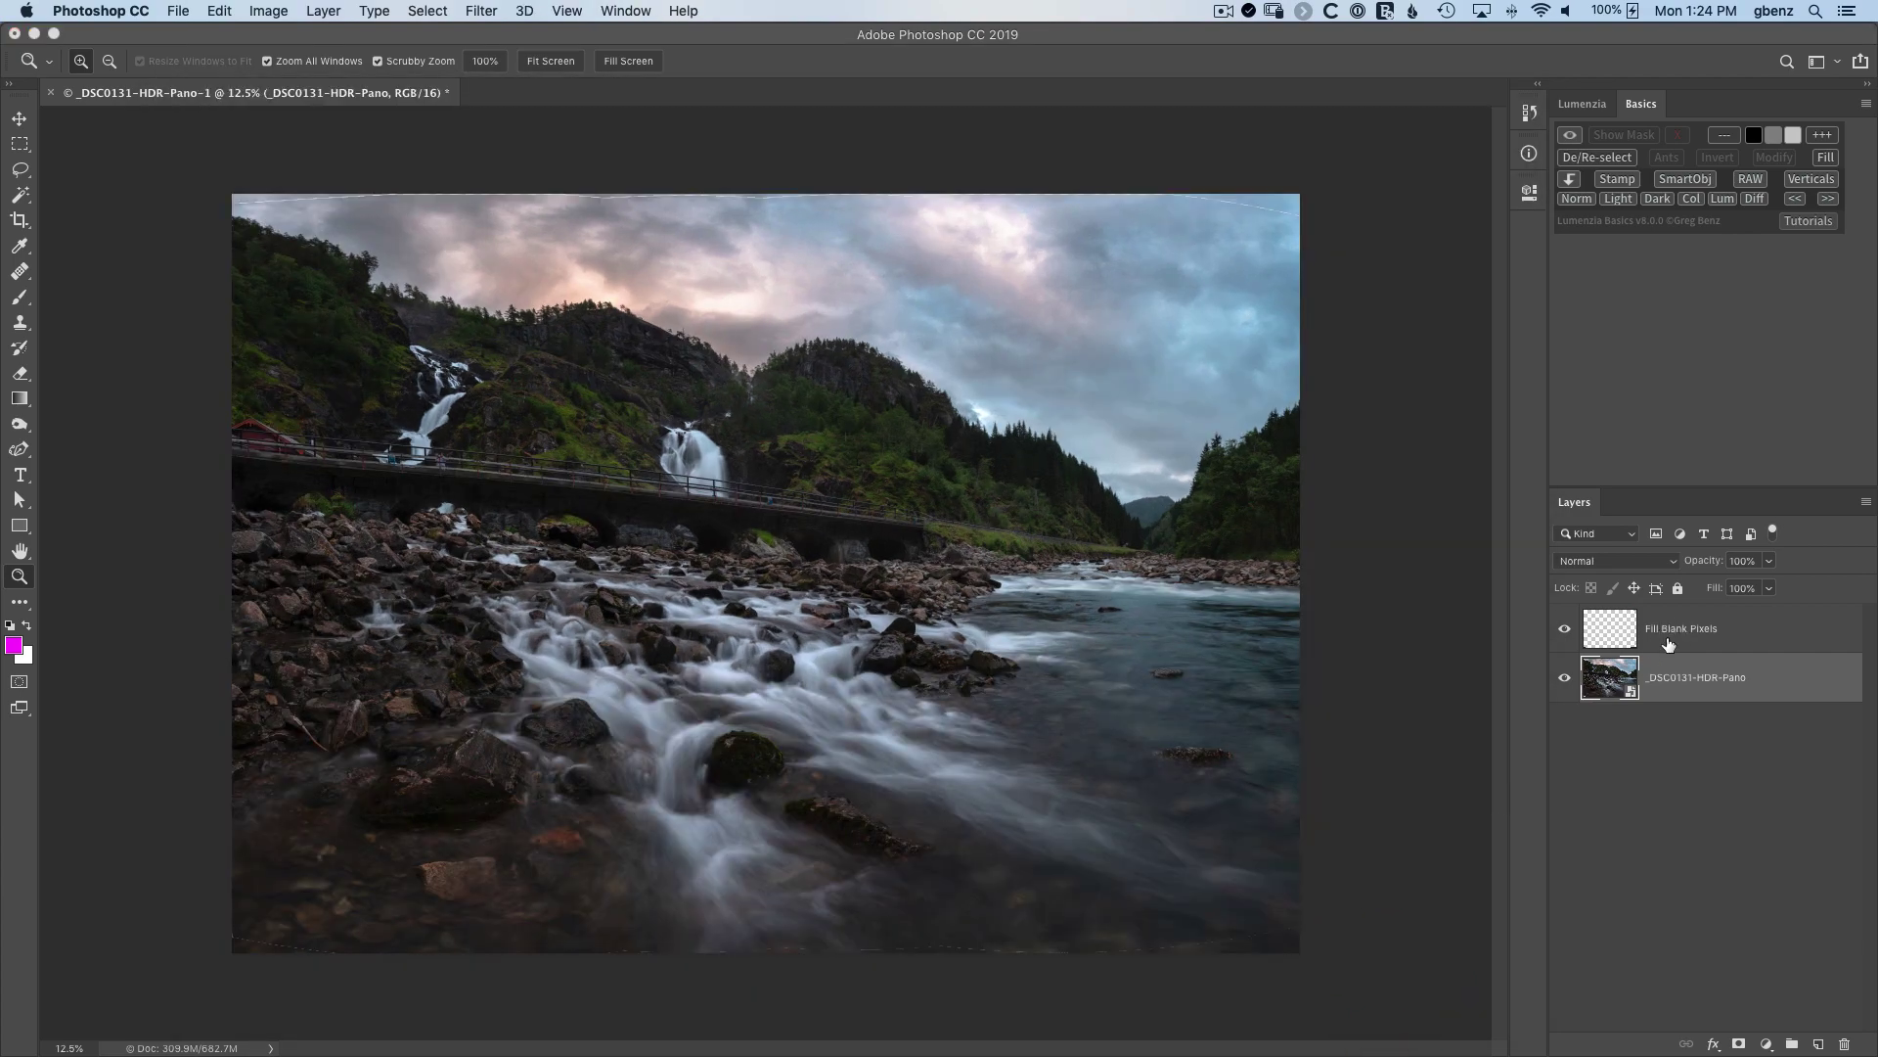